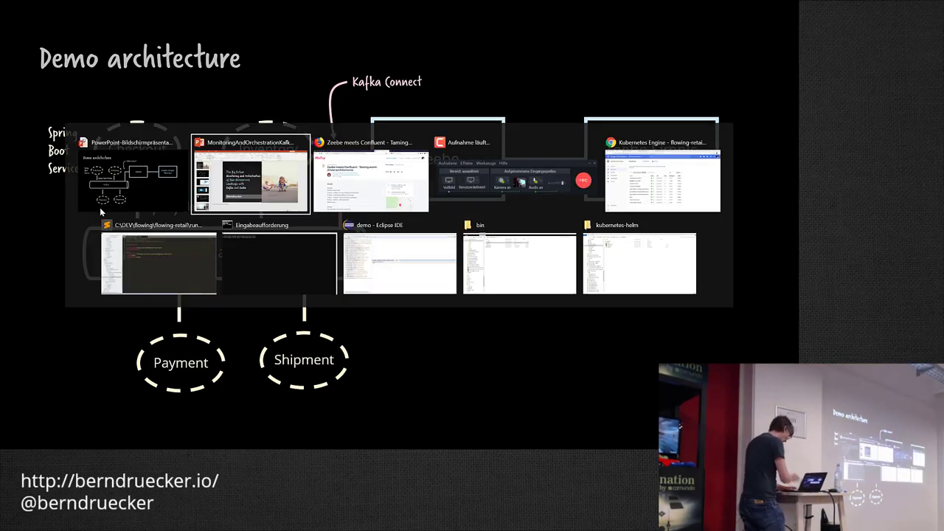
Step: Switch from the slides to Chrome and connect the Flowing retail event monitor's websocket
key(alt+Tab)
key(alt+Tab)
key(alt+Tab)
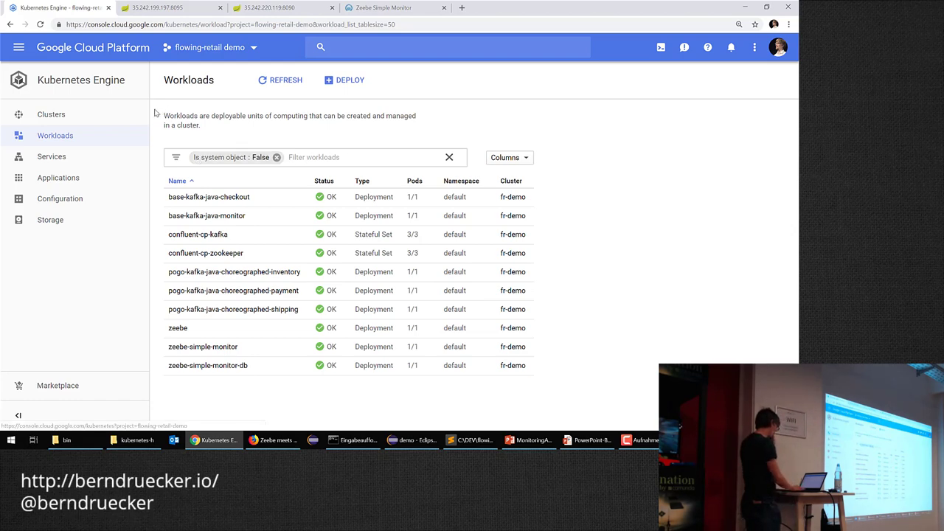
click(168, 7)
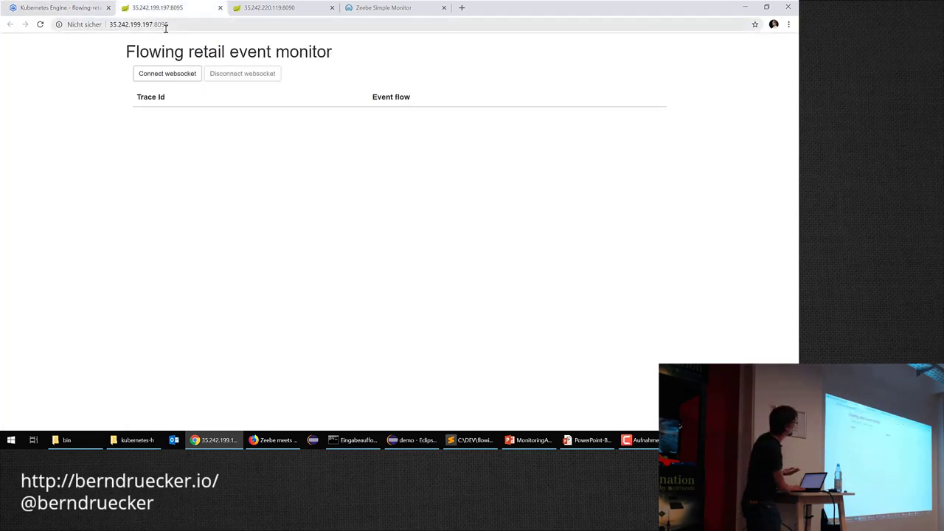
click(176, 78)
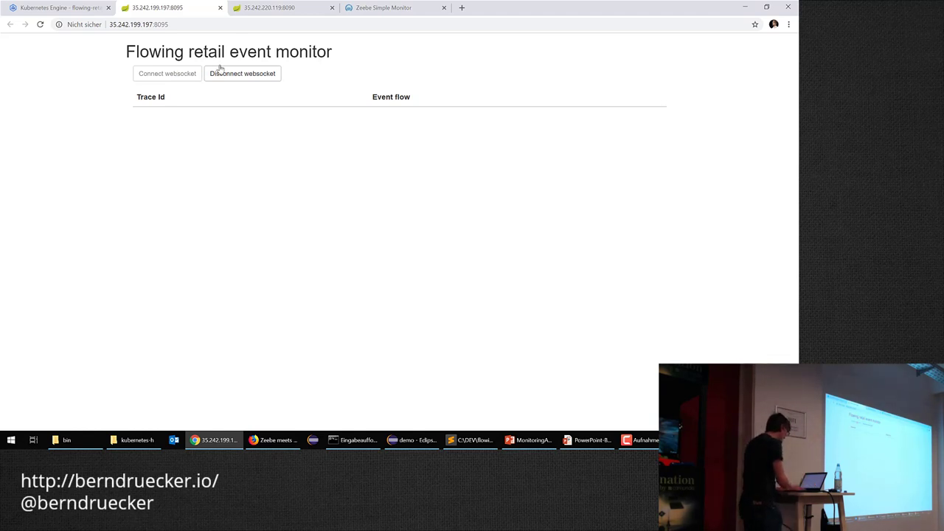
Step: Move the order page at port 8090 into its own browser window and enlarge its content
click(269, 9)
drag(269, 8, 291, 91)
key(ctrl+plus)
key(ctrl+plus)
key(ctrl+plus)
key(ctrl+plus)
key(ctrl+plus)
key(ctrl+plus)
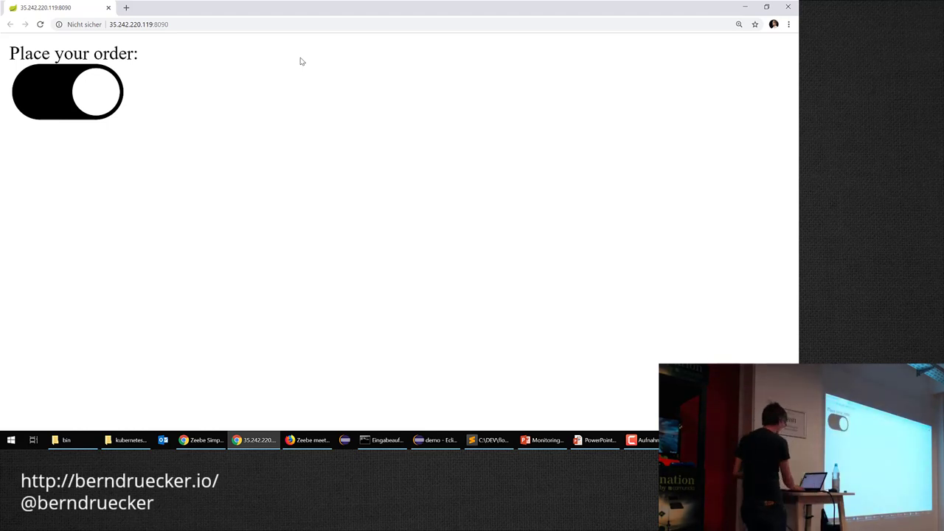
Step: Place an order, restore the order window to a smaller size, and bring up the event monitor
click(91, 105)
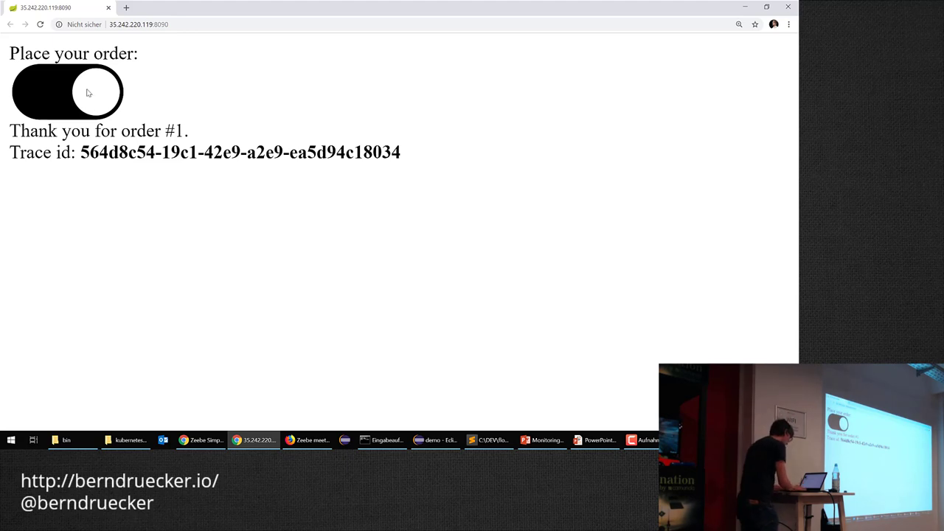
double_click(186, 6)
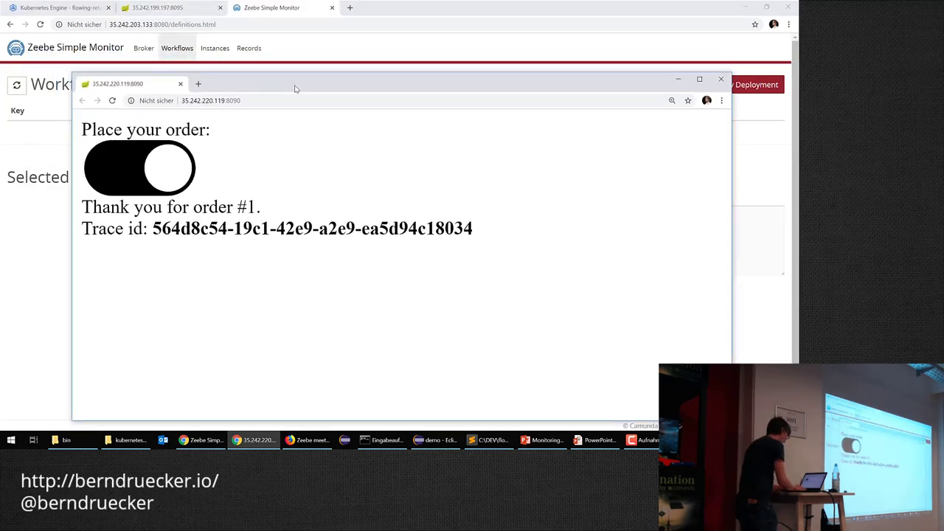
click(187, 9)
click(187, 9)
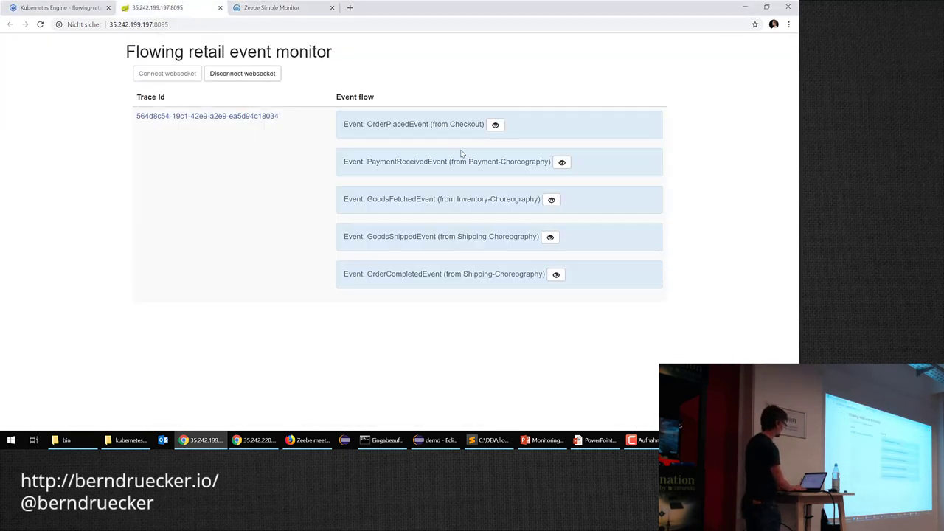
Step: Place the order window beside the event monitor's trace list and submit a second order
key(alt+Tab)
drag(402, 92, 755, 100)
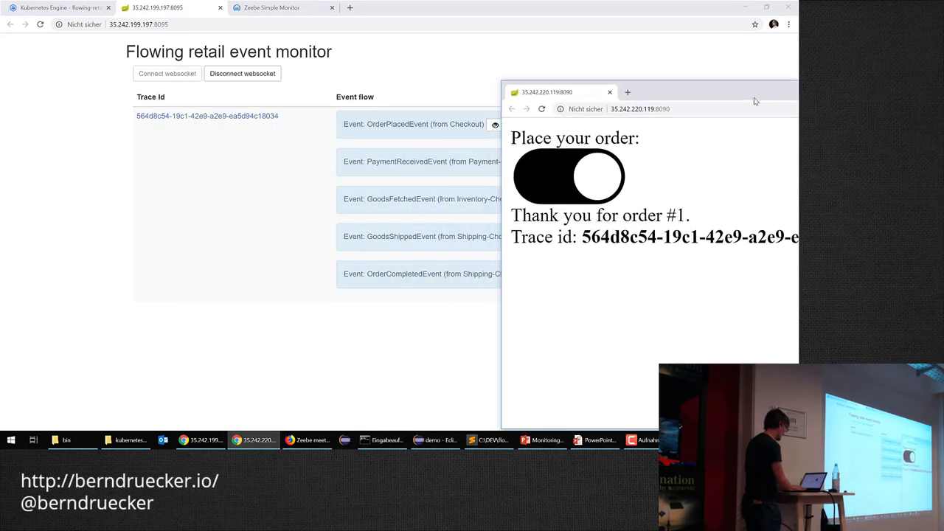
click(612, 172)
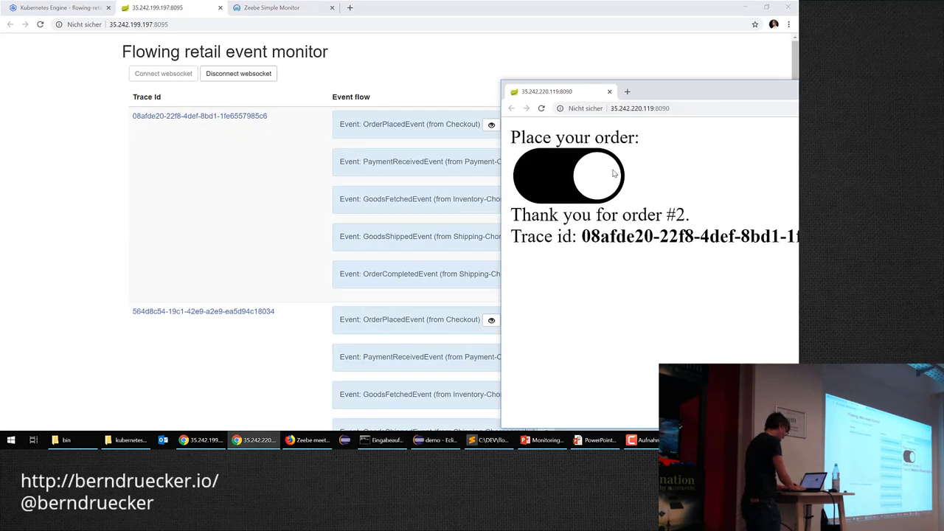
Step: Examine the newest trace's OrderPlacedEvent payload, then highlight the OrderPlacedEvent and PaymentReceivedEvent names in its event flow
click(410, 141)
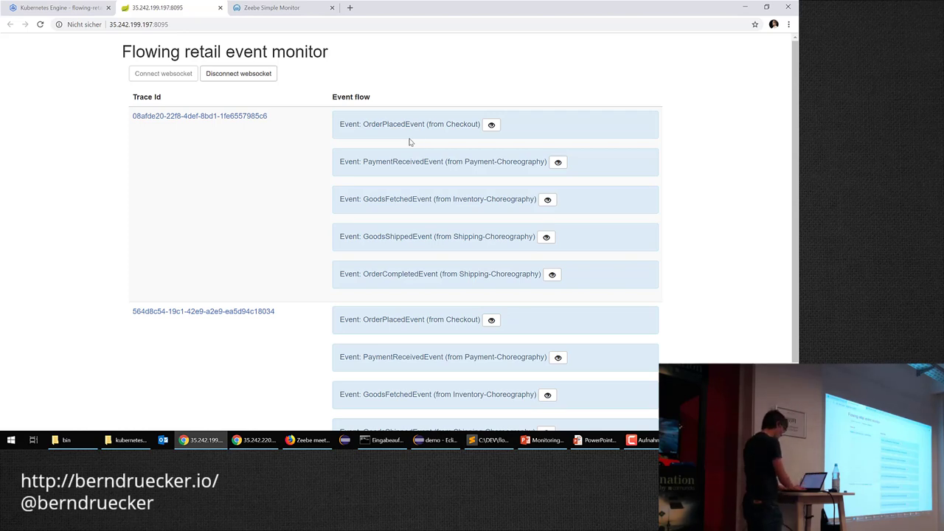
click(491, 125)
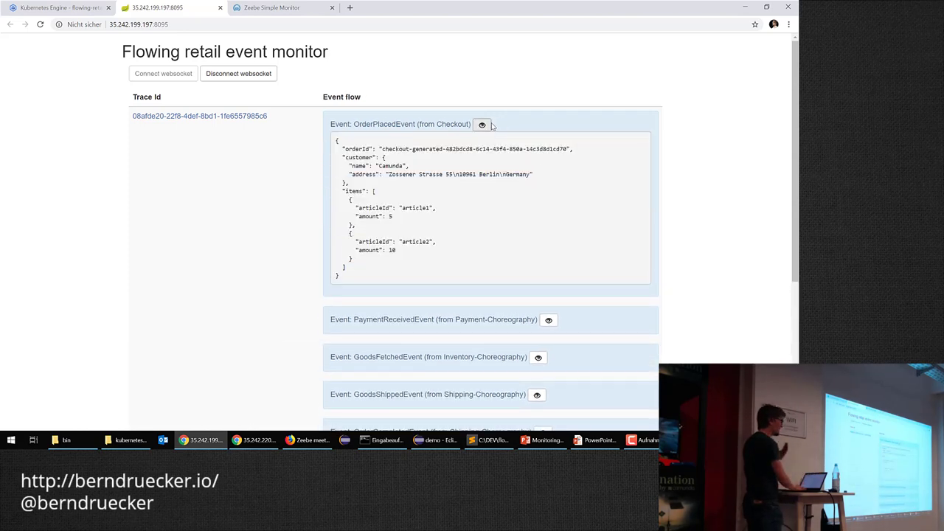
click(485, 124)
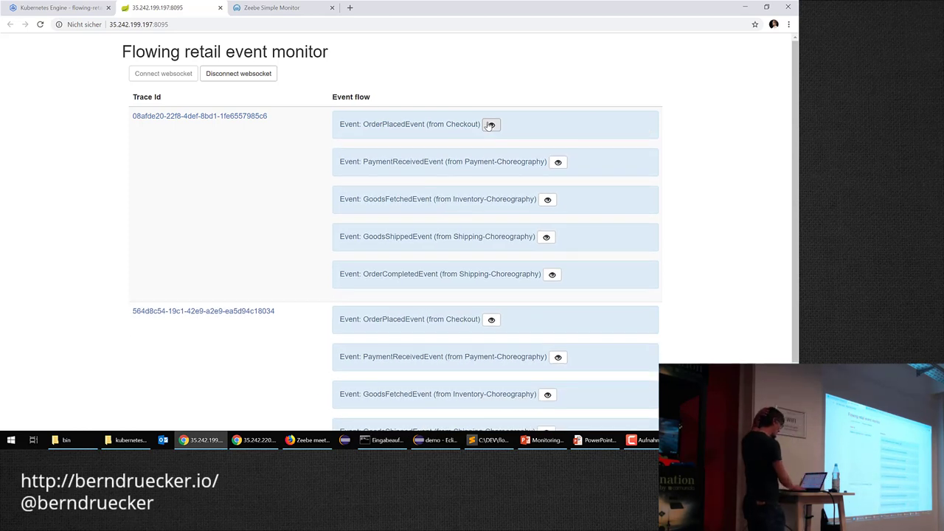
double_click(462, 126)
double_click(373, 124)
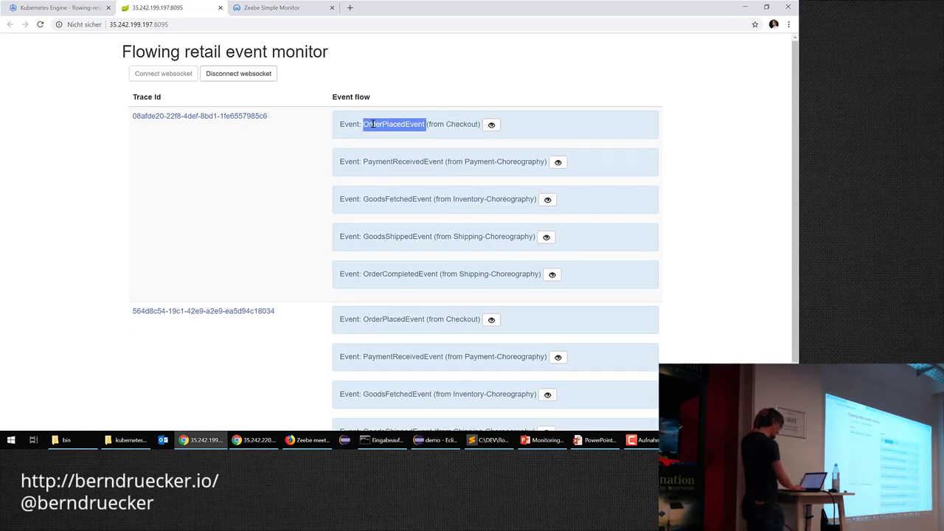
drag(474, 162, 498, 166)
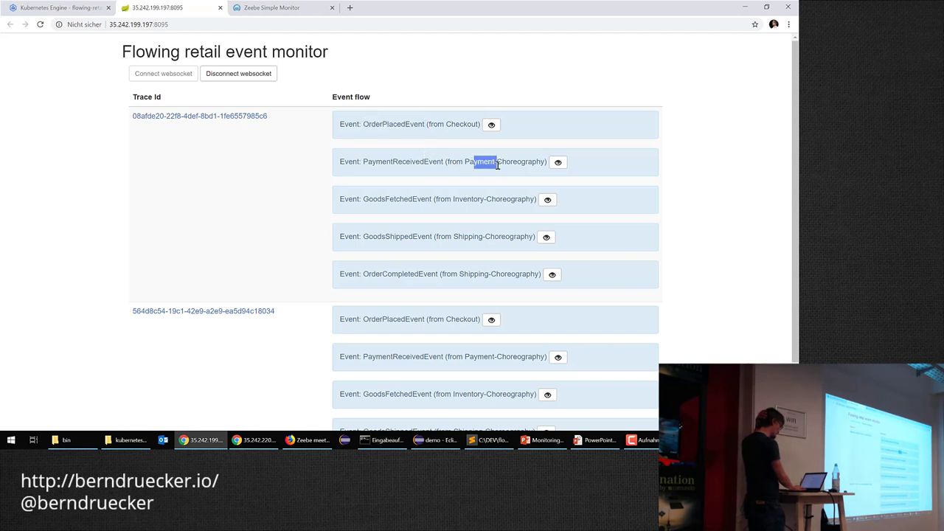
double_click(419, 162)
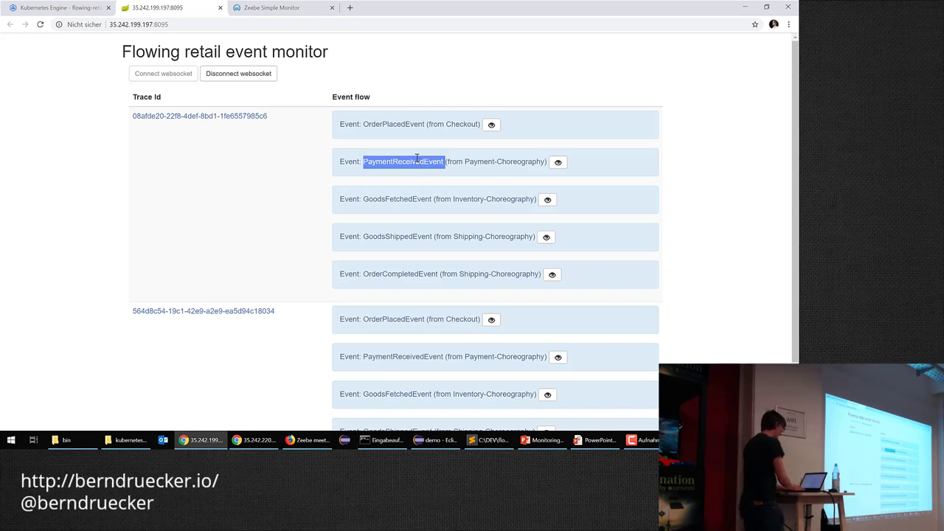
Step: Start a new deployment in Zeebe Simple Monitor and open order-tracking.bpmn from the zeebe-track folder in Camunda Modeler
click(279, 8)
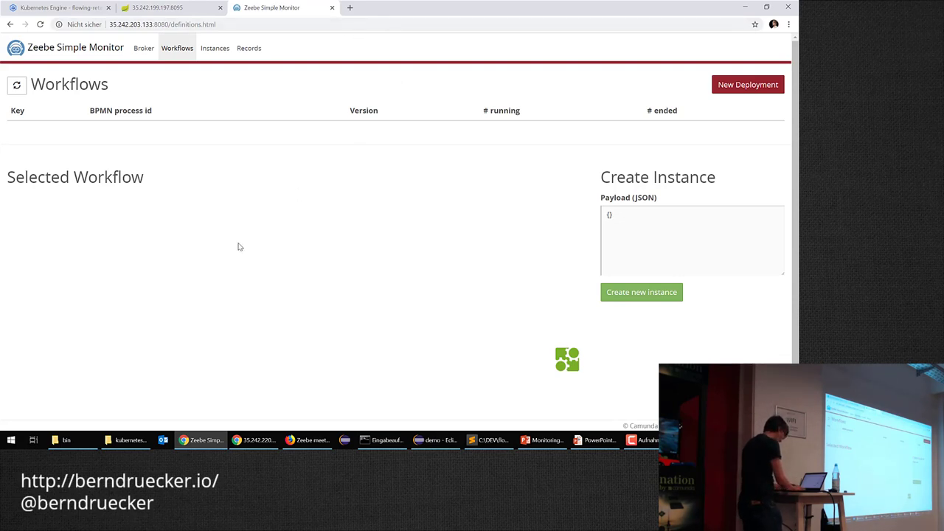
click(731, 91)
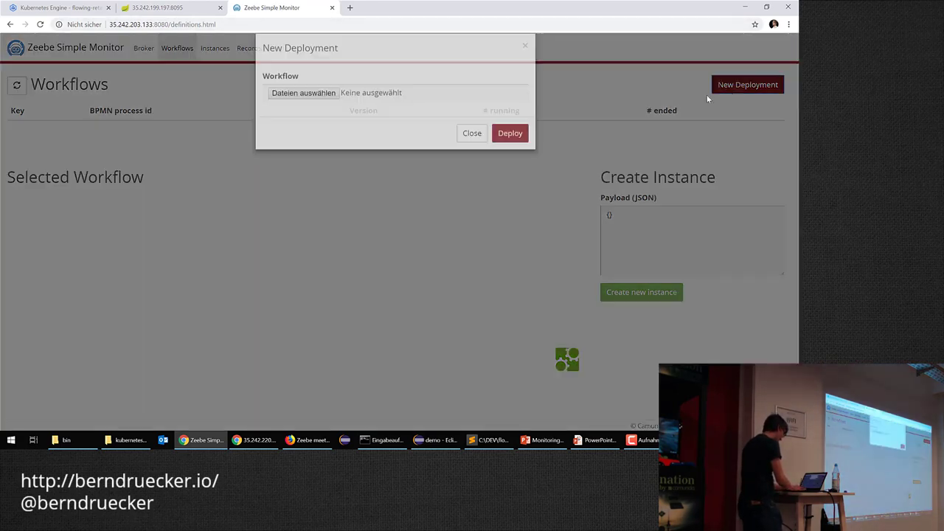
click(320, 107)
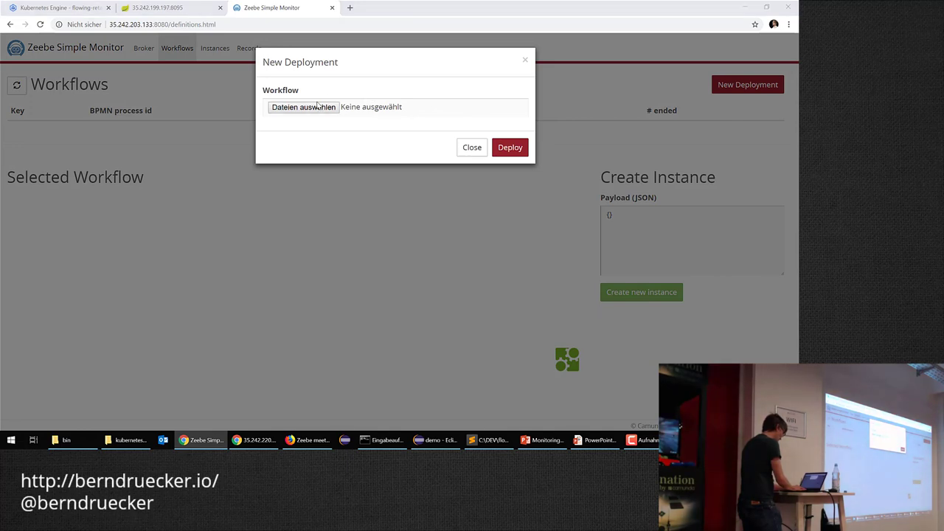
click(195, 99)
right_click(195, 101)
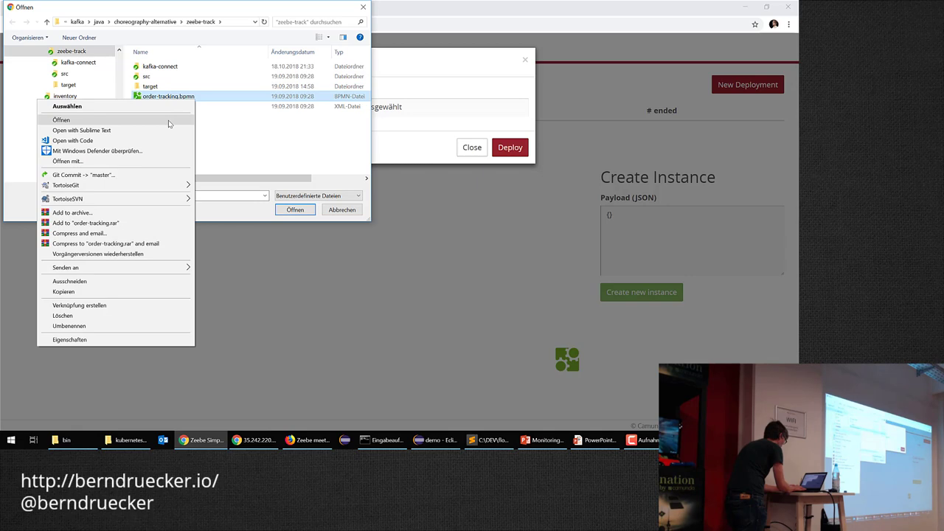
click(168, 121)
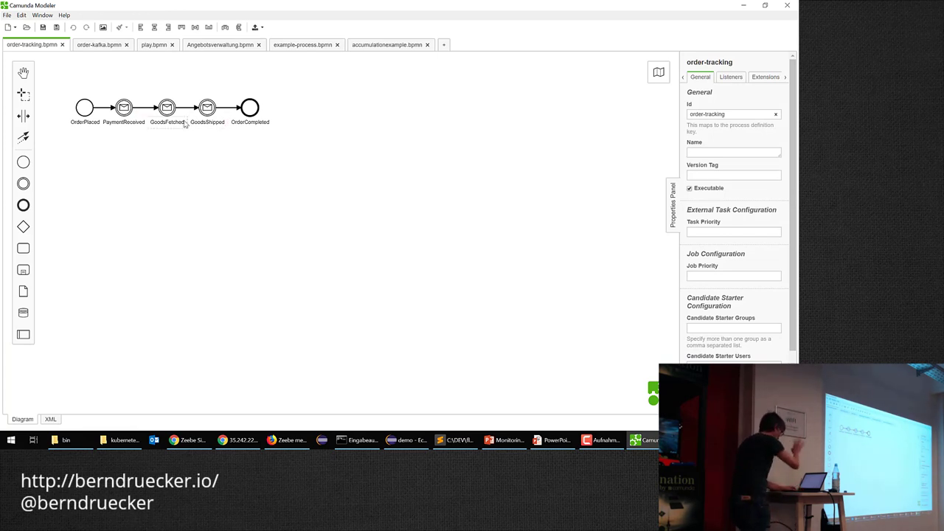
Step: Return to the pending deployment in Chrome, choose order-tracking.bpmn as the workflow file, and deploy it
key(alt+Tab)
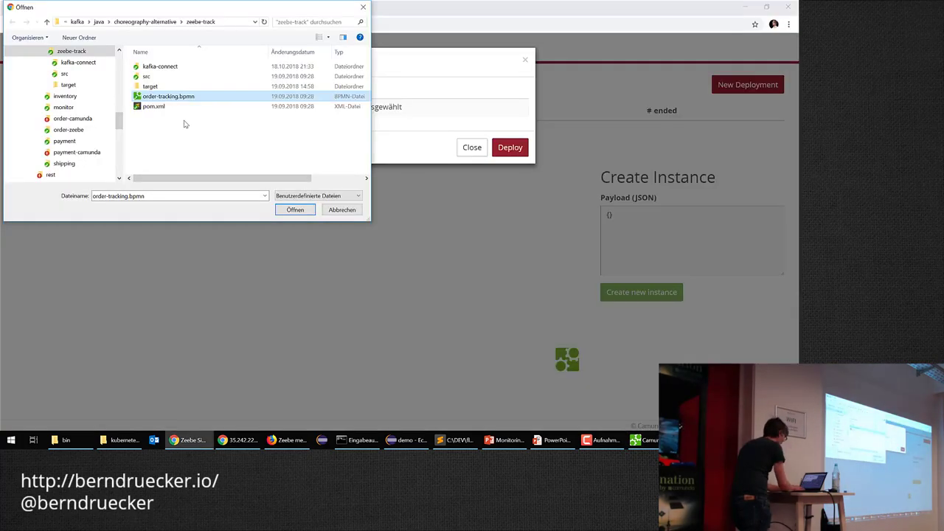
click(289, 209)
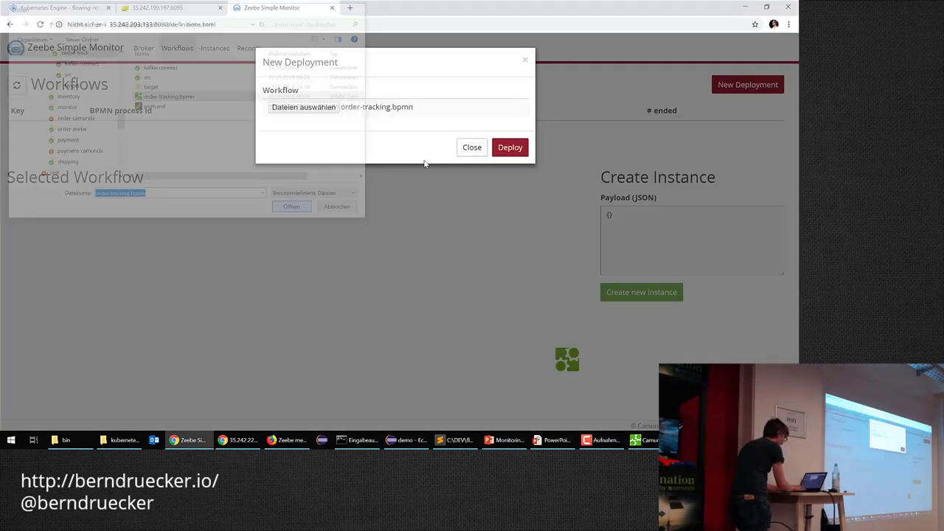
click(509, 149)
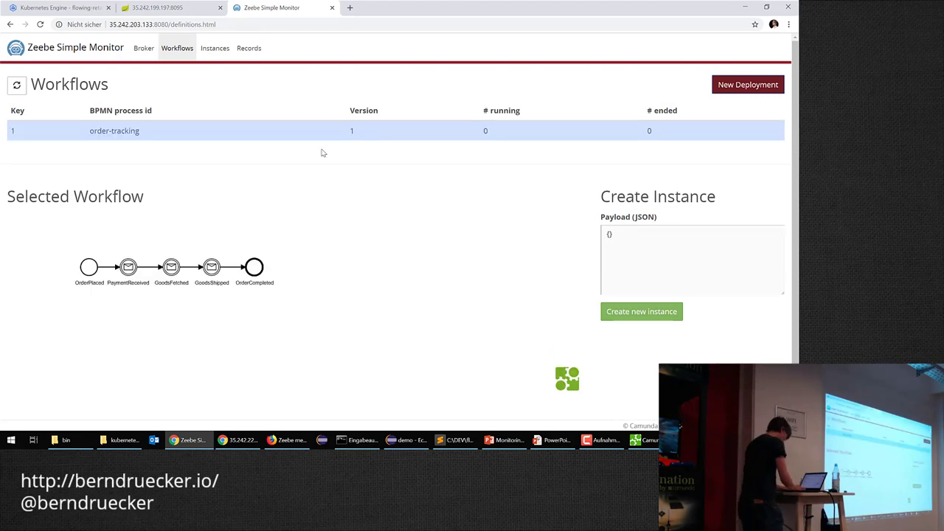
Step: Switch to Sublime Text, enlarge the text of values.yaml, and highlight flowingretail in the image repository value
click(455, 440)
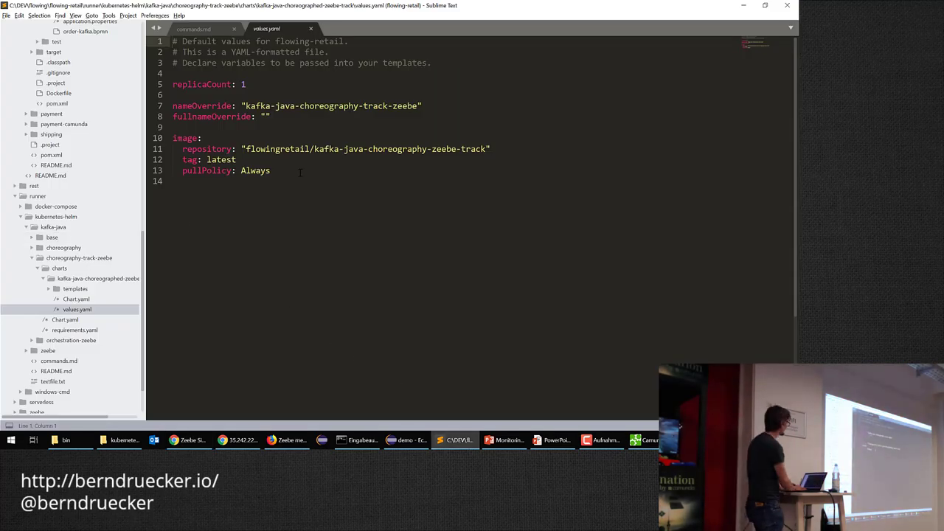
key(ctrl+equal)
key(ctrl+equal)
key(ctrl+equal)
key(ctrl+equal)
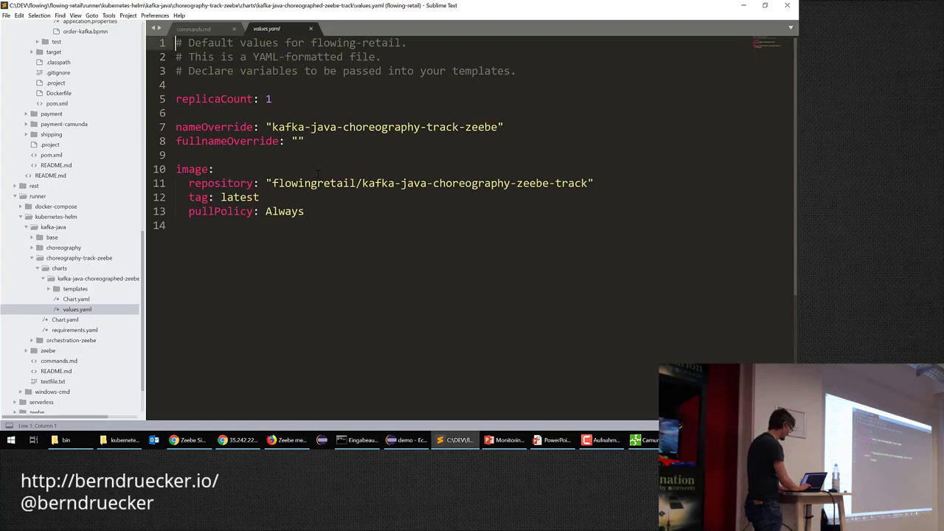
key(ctrl+equal)
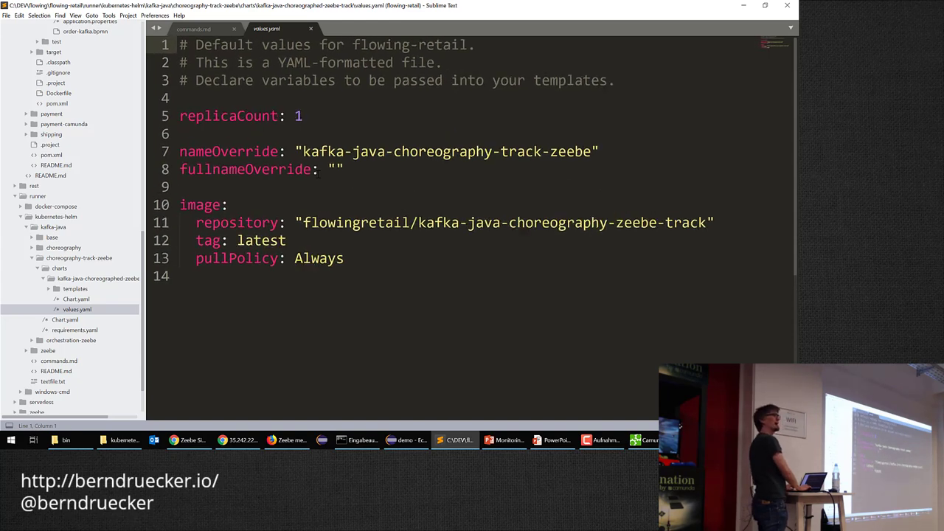
double_click(314, 223)
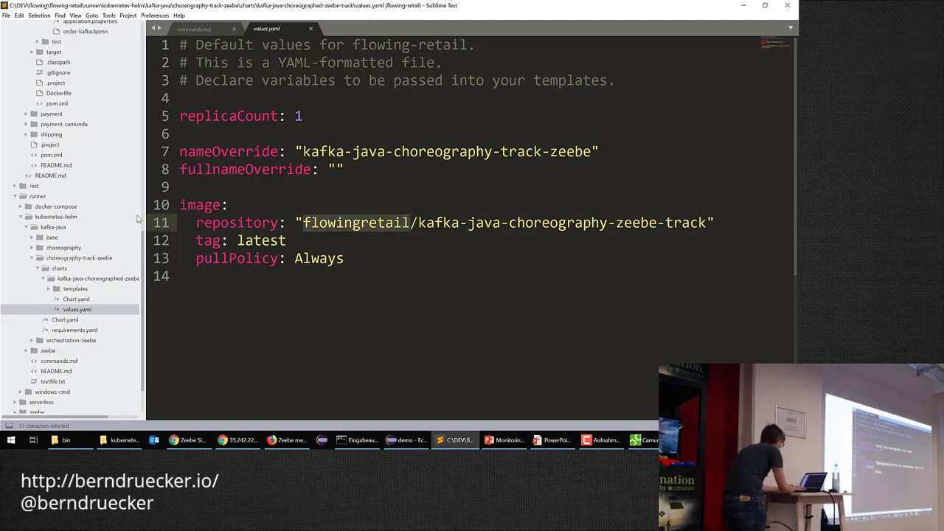
Step: Open the Dockerfile in the zeebe-track folder and examine its confluentinc/cp-kafka base image
scroll(108, 217, up, 10)
scroll(109, 217, up, 3)
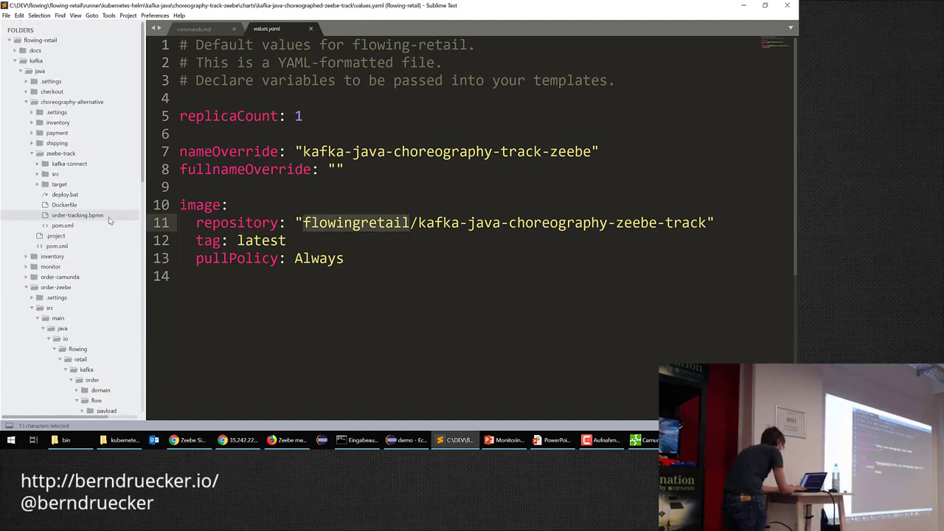
click(65, 205)
drag(254, 45, 360, 44)
click(377, 45)
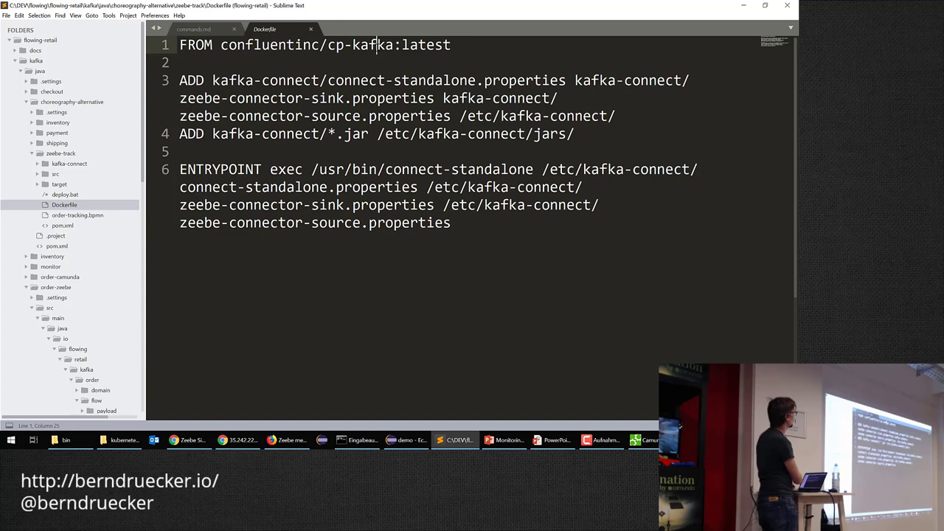
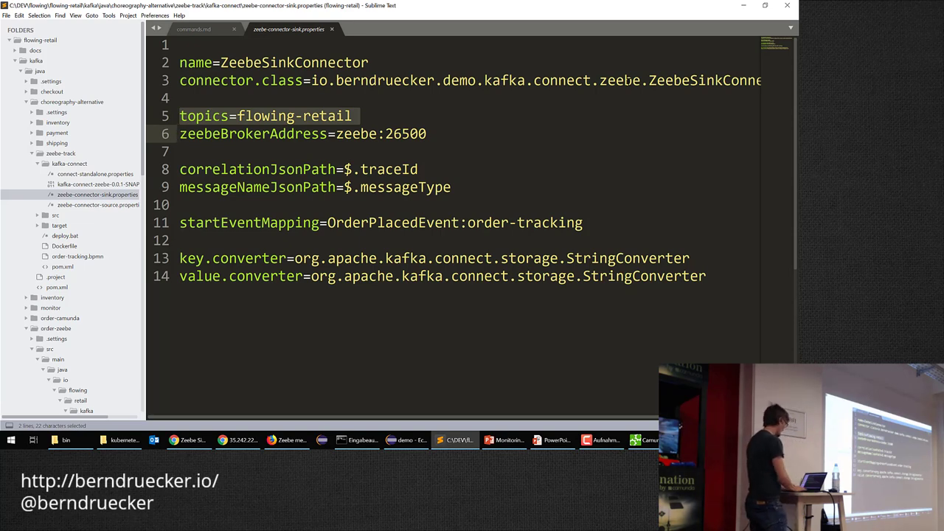
Step: In zeebe-connector-sink.properties, highlight the zeebeBrokerAddress line and then the correlationJsonPath and messageNameJsonPath lines
key(Down)
key(Up)
key(shift+Down)
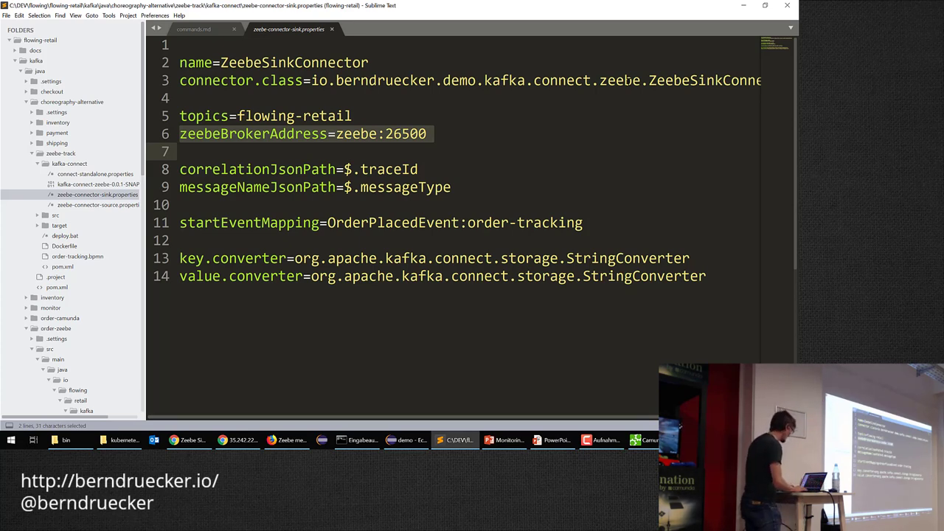
key(Down)
key(shift+Down)
key(shift+Down)
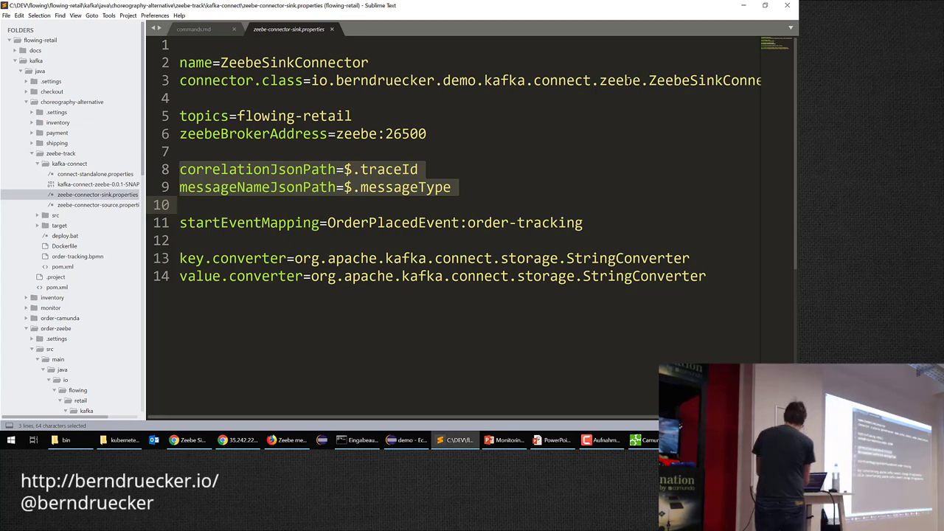
Step: Switch back to Chrome, check the trace IDs in the event monitor, and return to the order-tracking workflow
key(alt+Tab)
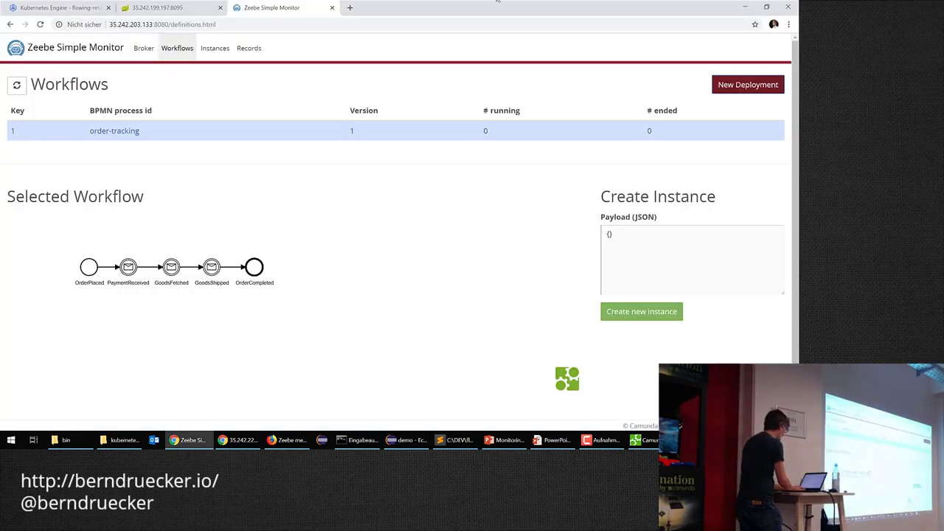
click(159, 8)
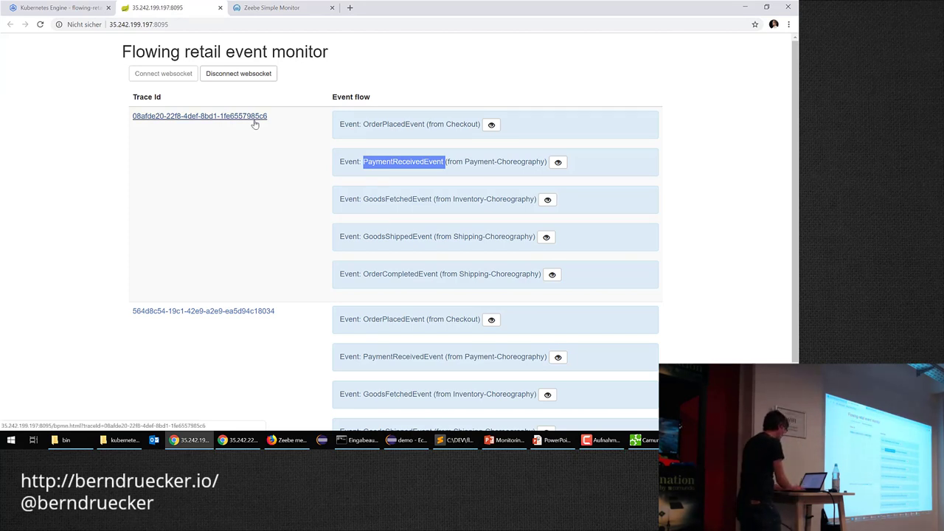
click(271, 9)
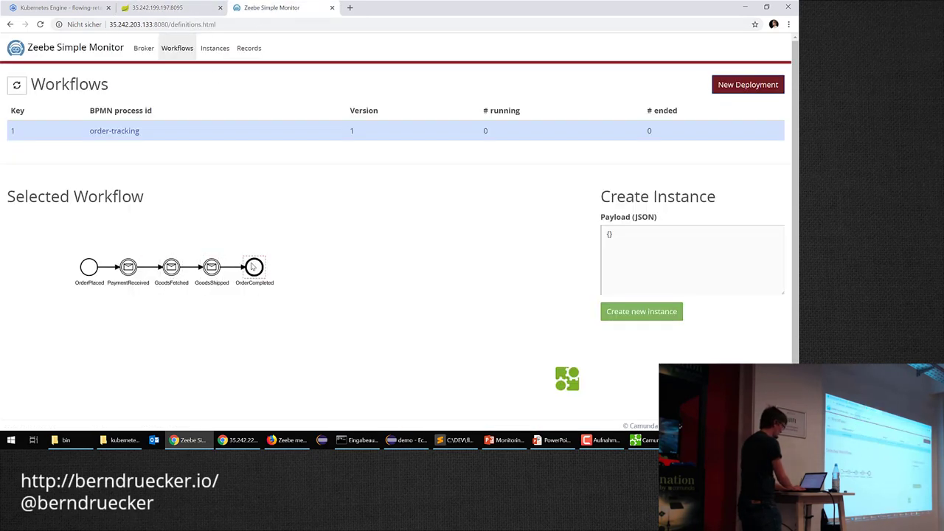
Step: Switch to Sublime Text and highlight $.messageType in the messageNameJsonPath line of zeebe-connector-sink.properties
key(alt+Tab)
click(403, 172)
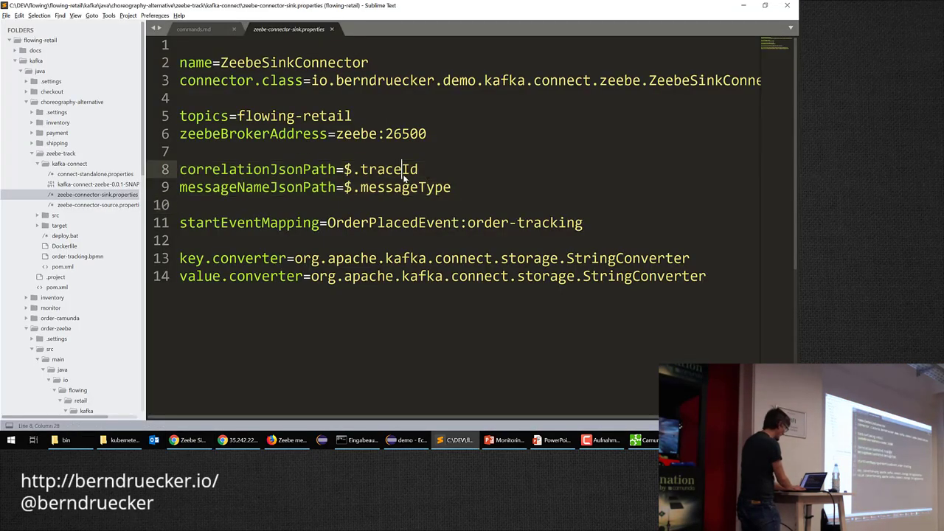
drag(458, 187, 344, 187)
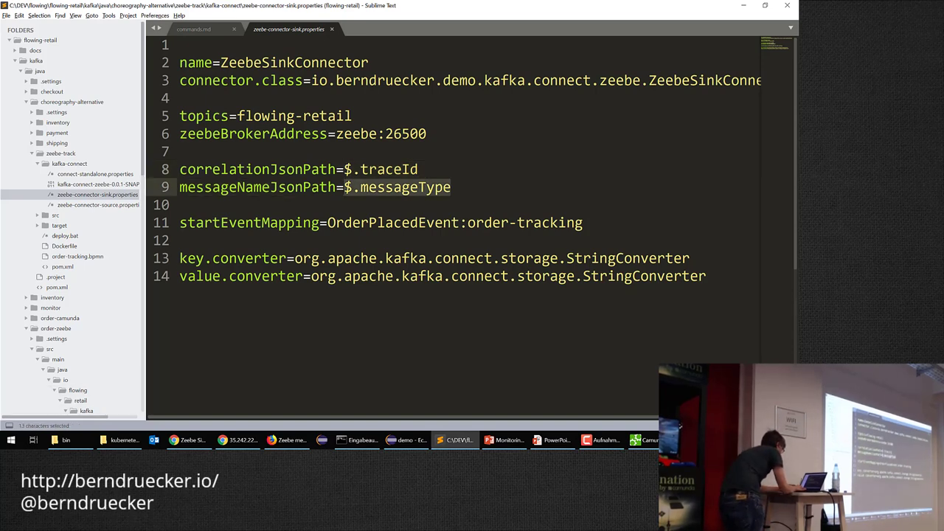
Step: Switch to File Explorer, browse to flowing-retail\kafka\java\choreography-alternative\zeebe-track, and select order-tracking.bpmn
click(120, 440)
scroll(111, 156, up, 4)
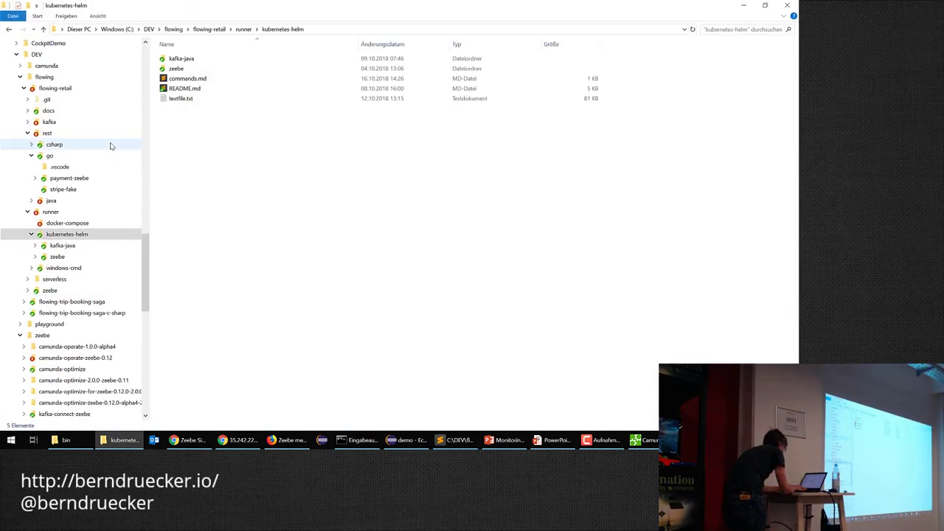
click(67, 122)
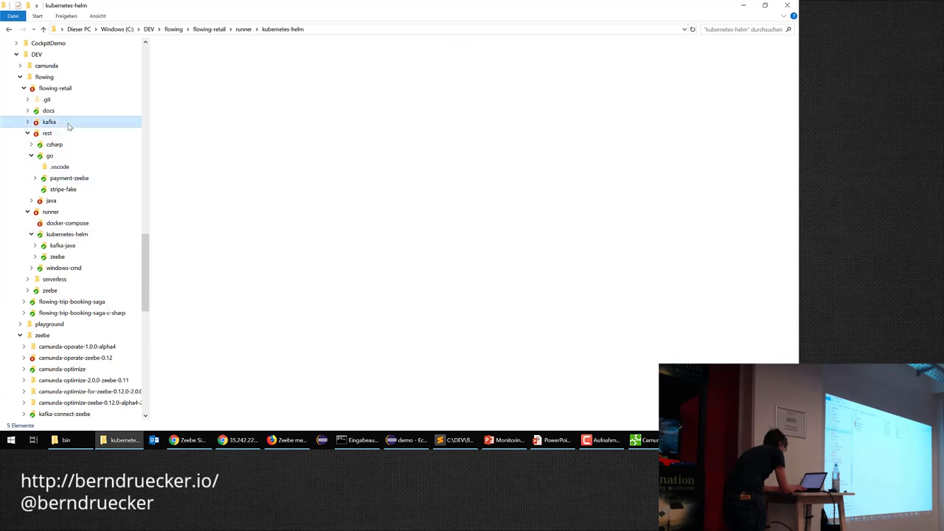
click(67, 132)
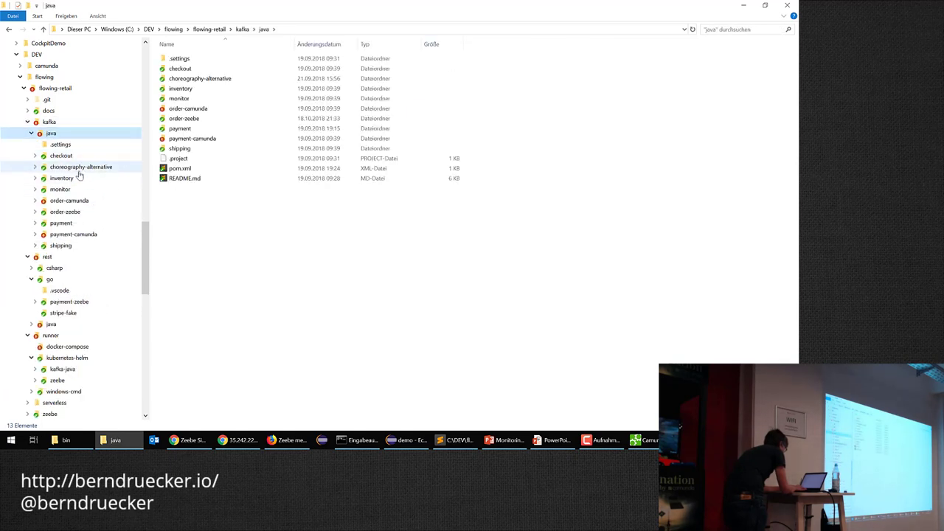
click(80, 168)
click(93, 222)
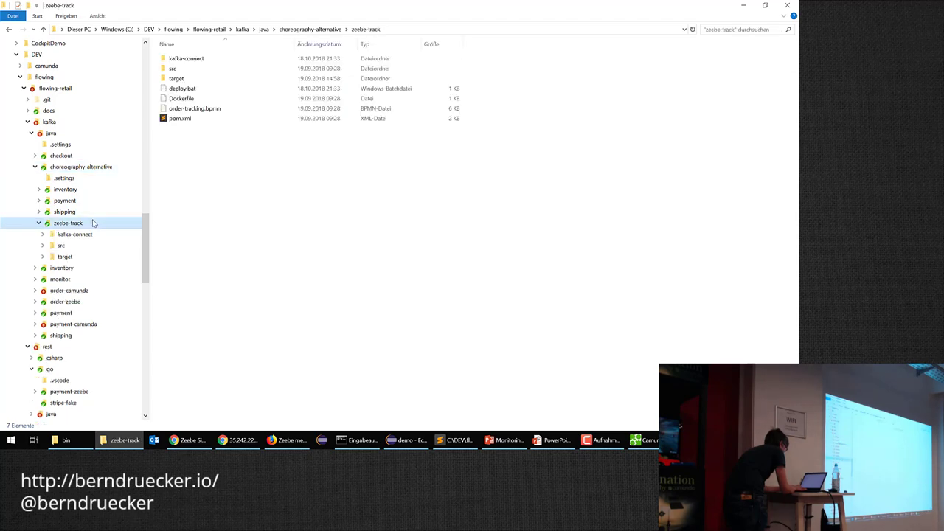
click(219, 112)
key(super)
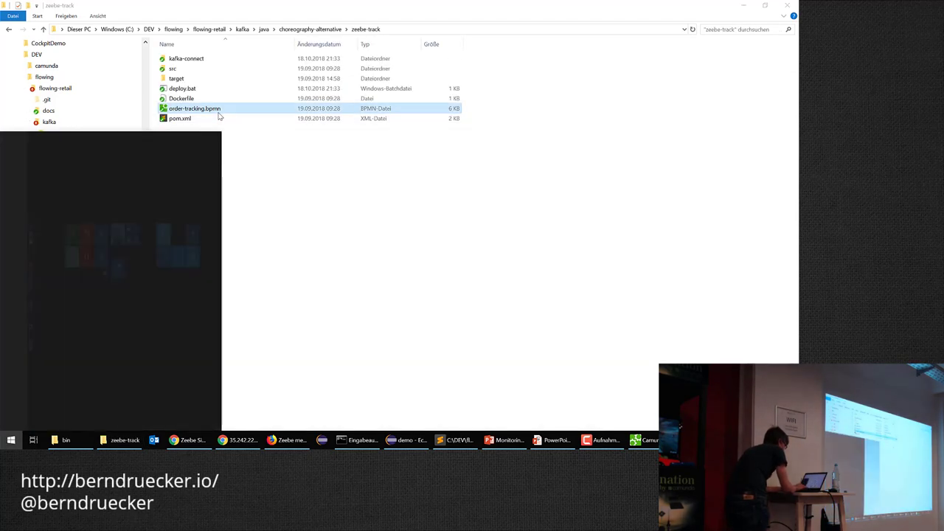
text(kafka)
key(ctrl+a)
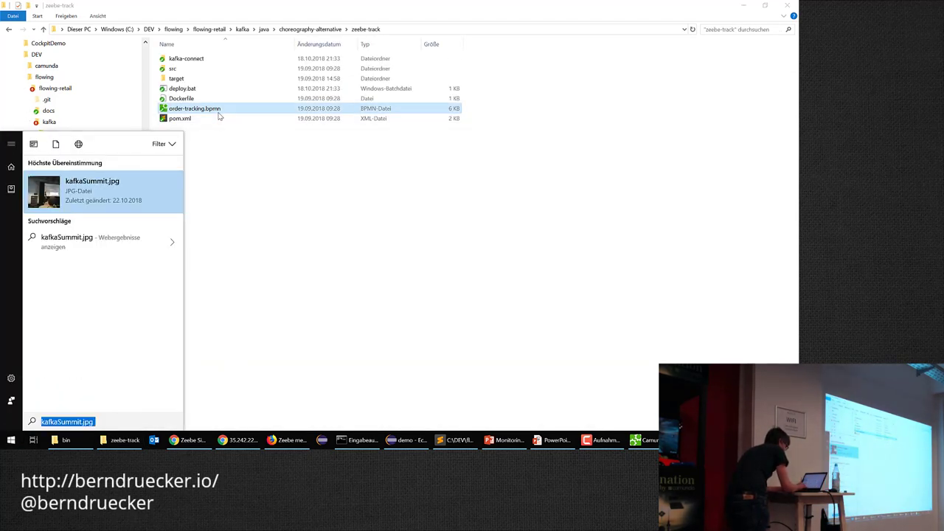
text(model)
key(Return)
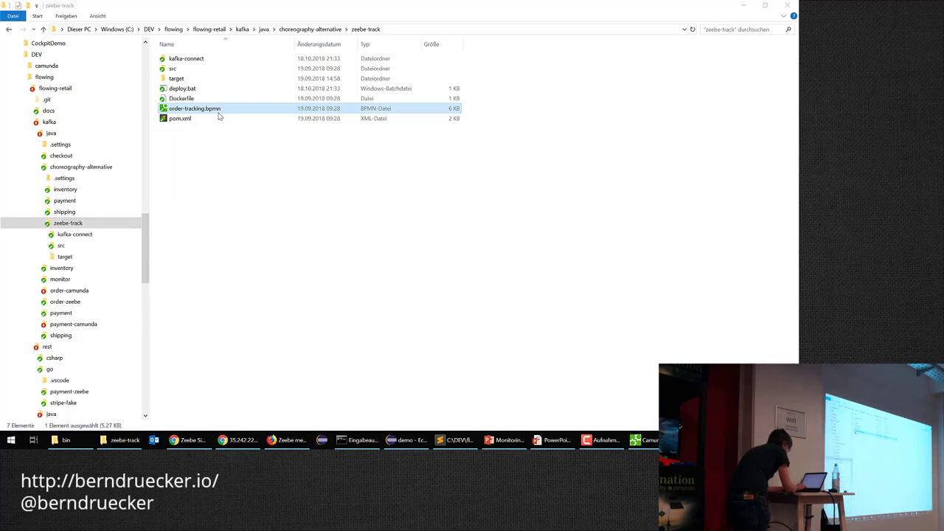
Step: Search Windows for "mode" and launch the zeebe-modeler desktop app
key(super)
text(model)
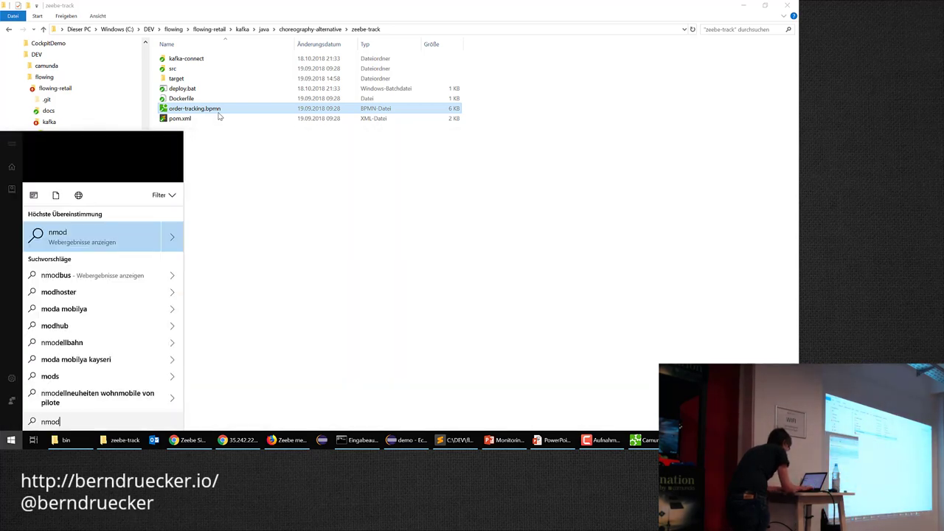
key(BackSpace)
key(BackSpace)
key(BackSpace)
key(BackSpace)
key(BackSpace)
text(mode)
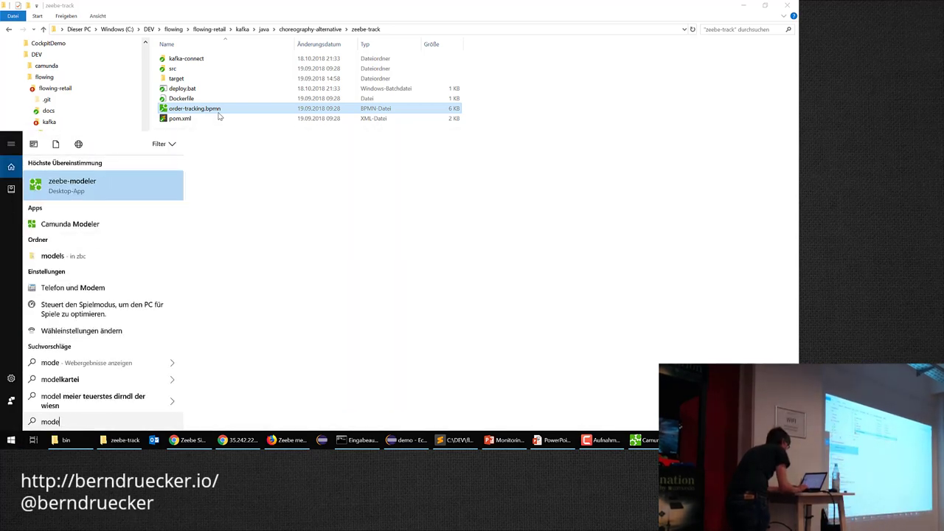
key(Return)
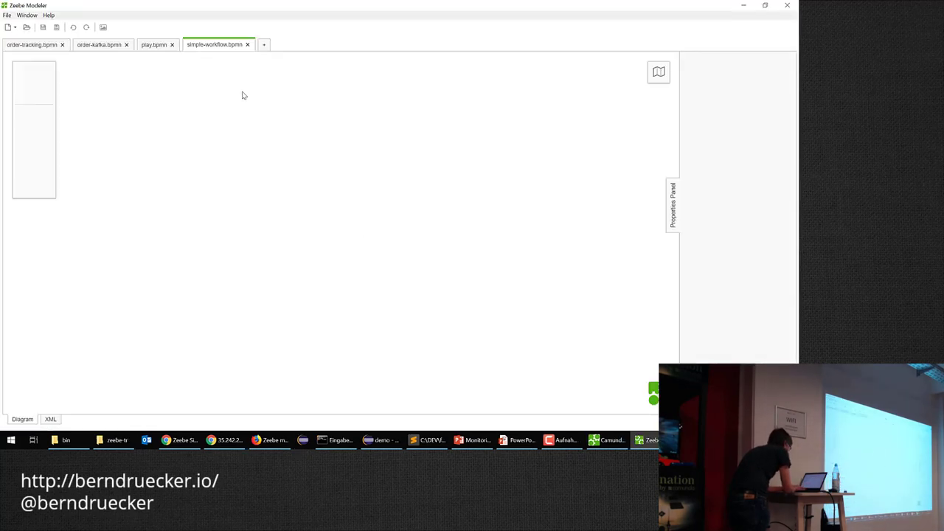
Step: Open order-tracking.bpmn from the zeebe-track folder in Zeebe Modeler and highlight the PaymentReceived event's message name
key(alt+Tab)
drag(195, 110, 215, 144)
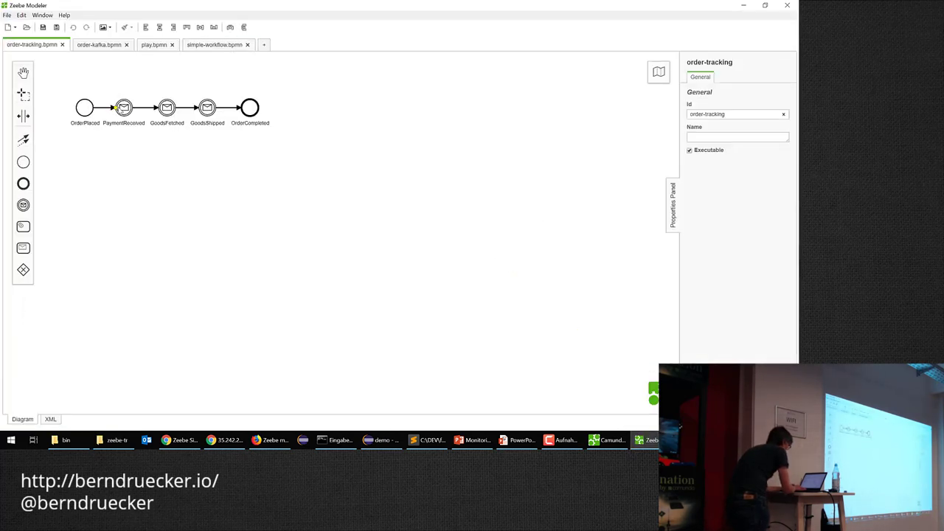
click(124, 108)
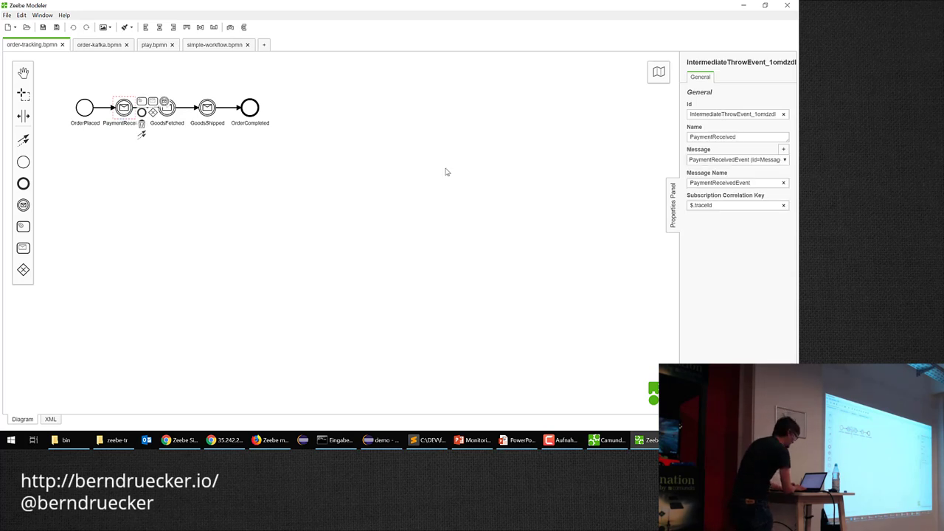
click(765, 187)
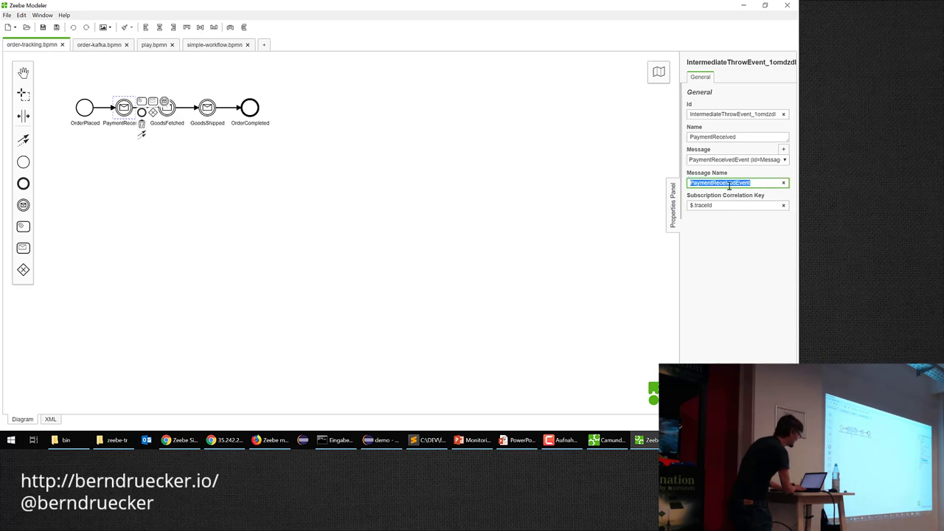
Step: Switch to Chrome and highlight PaymentReceivedEvent in the first trace of the Flowing retail event monitor
key(alt+Tab)
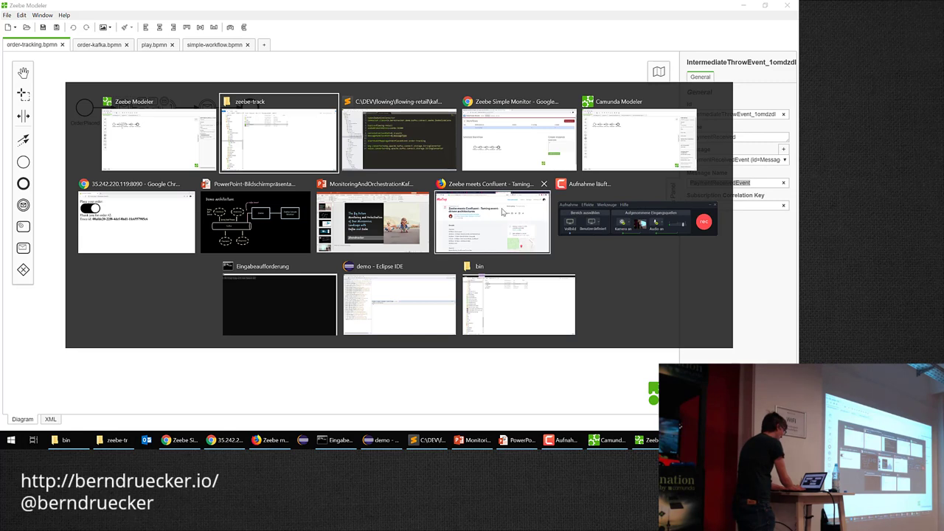
key(Tab)
key(Tab)
click(157, 7)
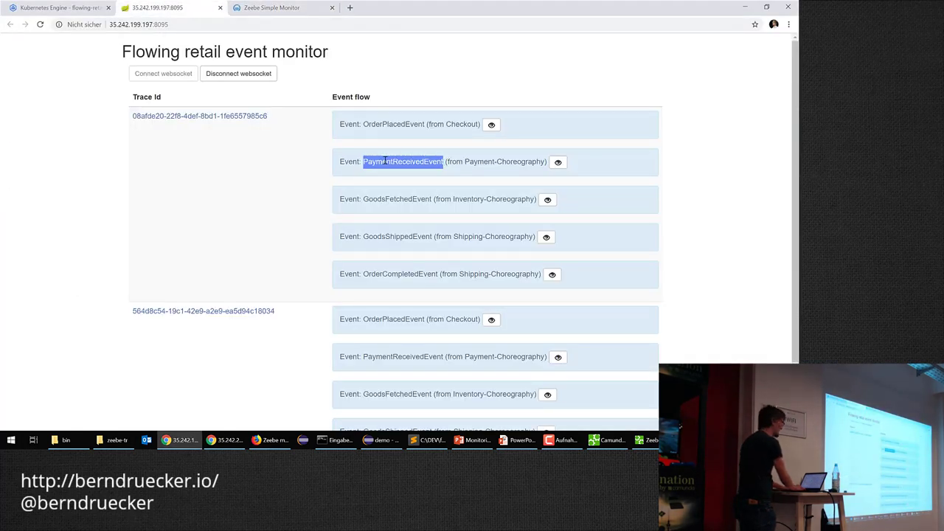
Step: Switch back to Sublime Text and highlight the entire messageNameJsonPath line in zeebe-connector-sink.properties
key(alt+Tab)
key(Tab)
key(Tab)
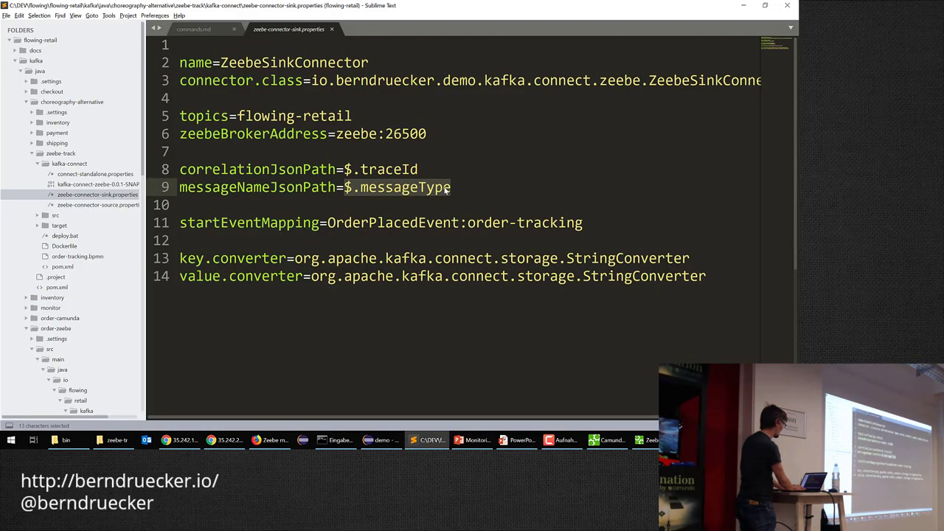
click(462, 189)
key(shift+Home)
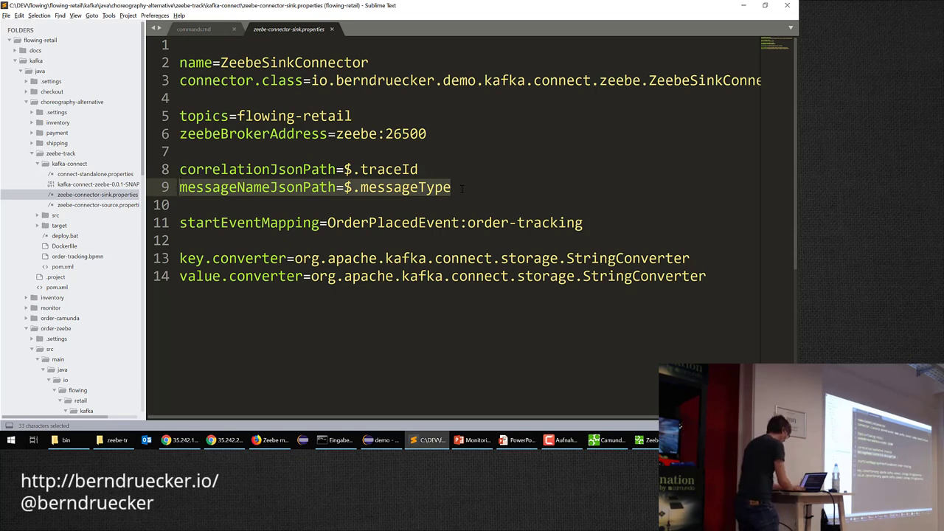
Step: Open commands.md and copy the helm install line for kafka-java/choreography-track-zeebe
click(206, 31)
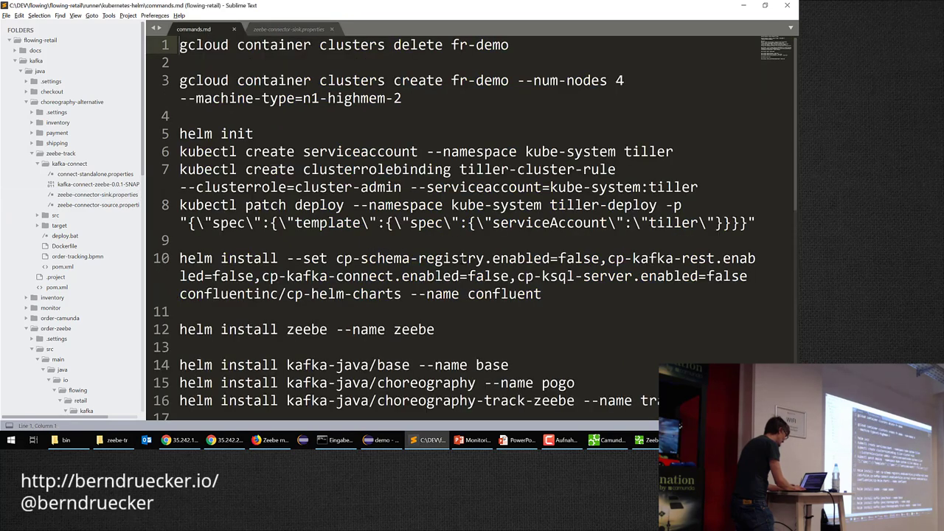
click(594, 386)
scroll(594, 389, down, 1)
key(Down)
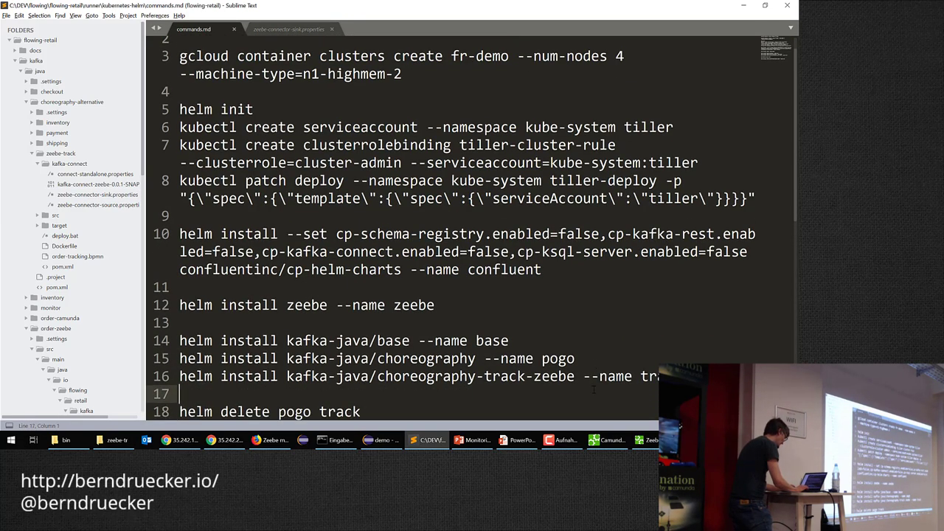
key(shift+Down)
key(ctrl+c)
Step: Switch to the Command Prompt and run helm install kafka-java/choreography-track-zeebe --name track
key(alt+Tab)
key(Tab)
key(Tab)
key(Tab)
key(Tab)
key(Tab)
key(Tab)
key(Tab)
key(Tab)
key(Tab)
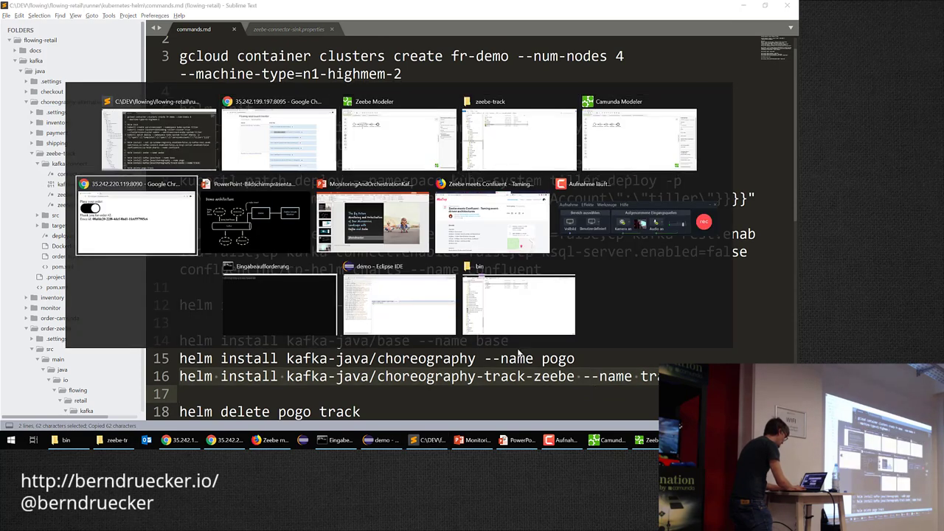
key(ctrl+v)
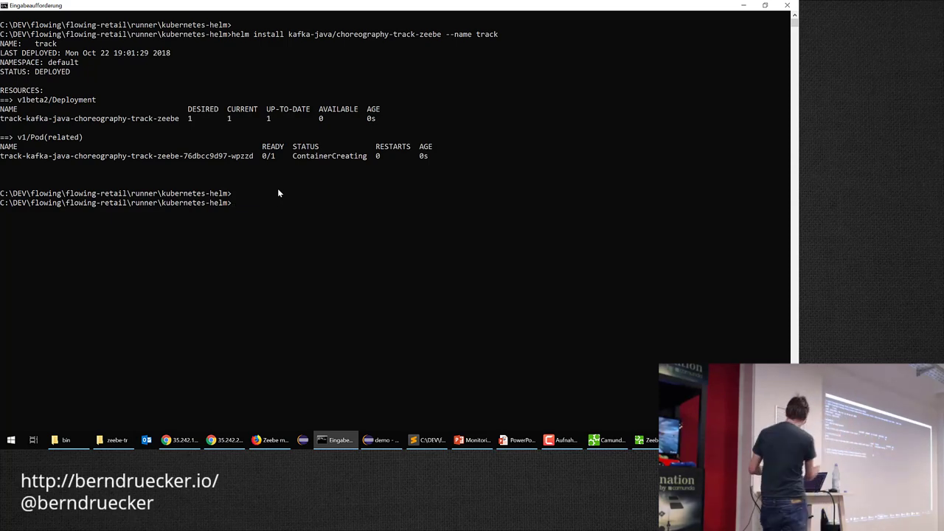
Step: Switch to Chrome, refresh the Kubernetes Engine workloads, and highlight the track-kafka-java-choreography-track-zeebe deployment
key(alt+Tab)
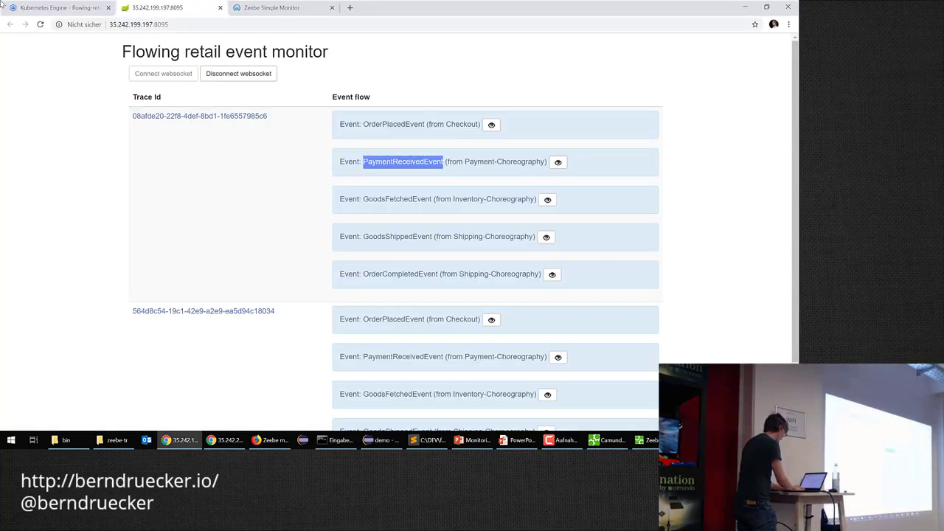
click(41, 6)
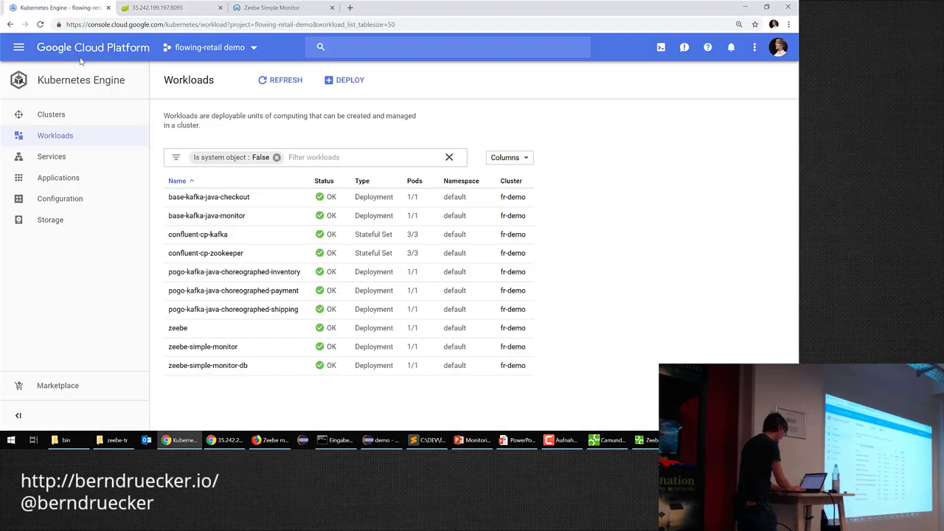
click(289, 84)
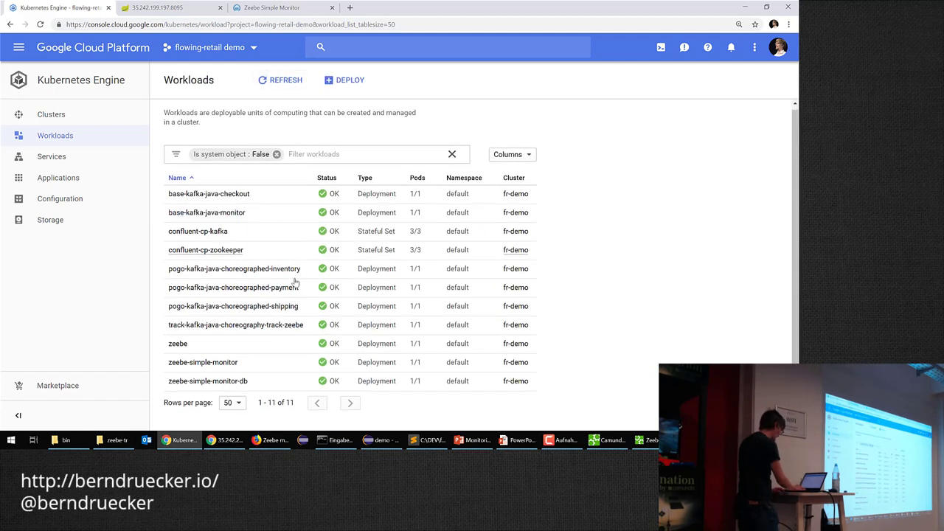
drag(305, 328, 173, 329)
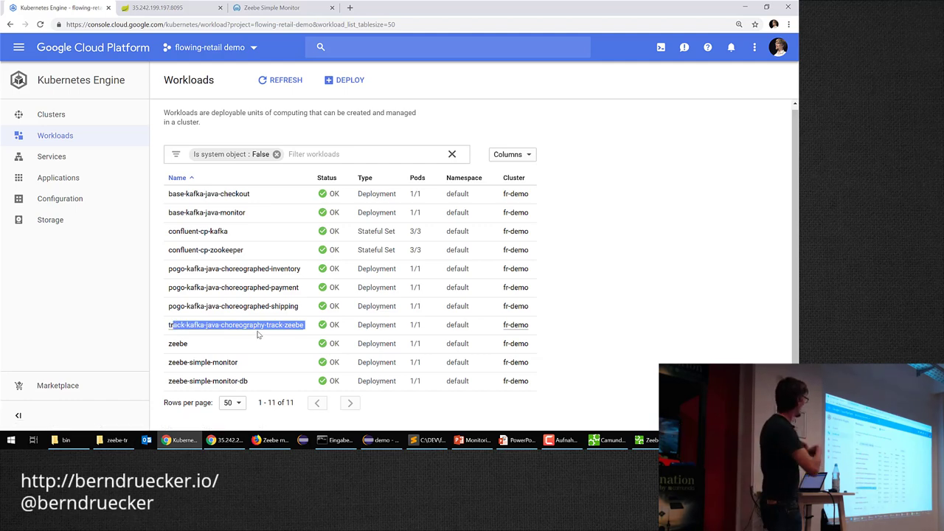
Step: Check the workflow instances in Zeebe Simple Monitor and place another order on the checkout page
click(291, 6)
click(224, 52)
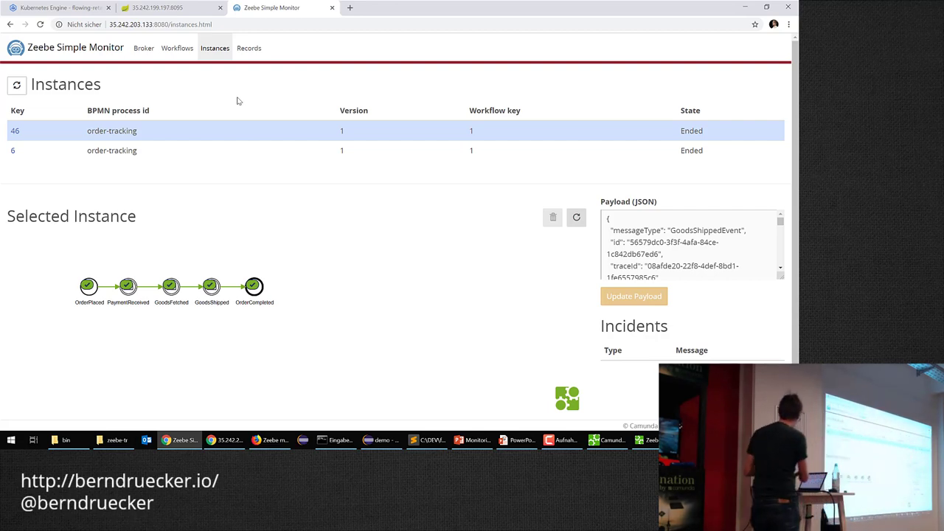
click(224, 440)
click(615, 178)
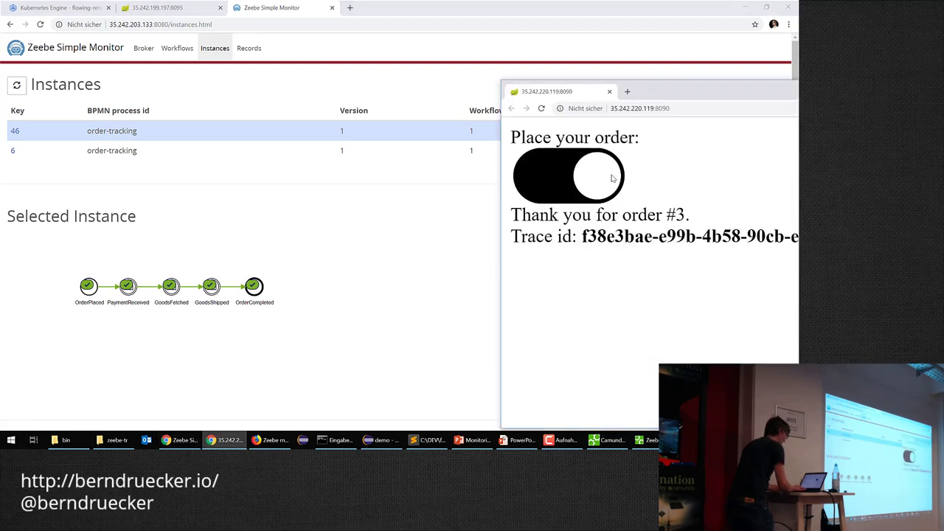
Step: Return to Zeebe Simple Monitor, refresh the instance list, and open the newest order-tracking instance
click(475, 225)
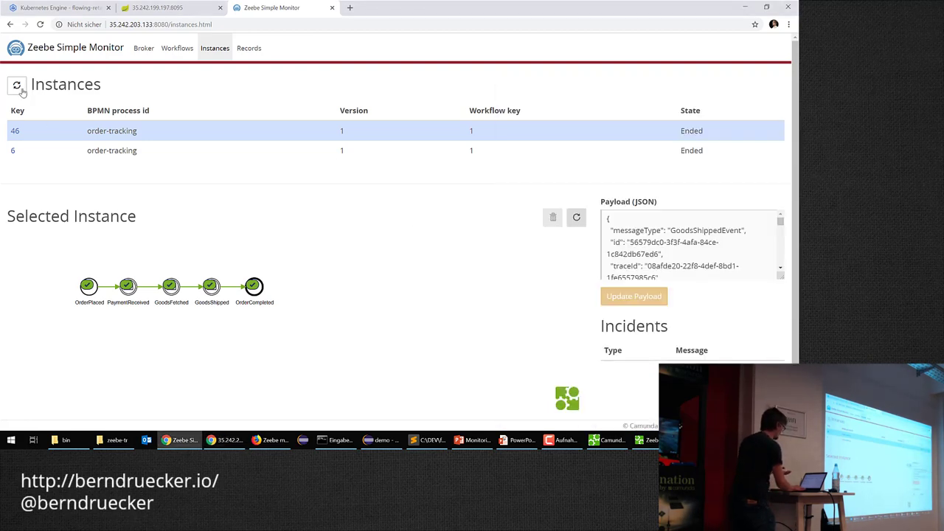
click(20, 88)
click(22, 133)
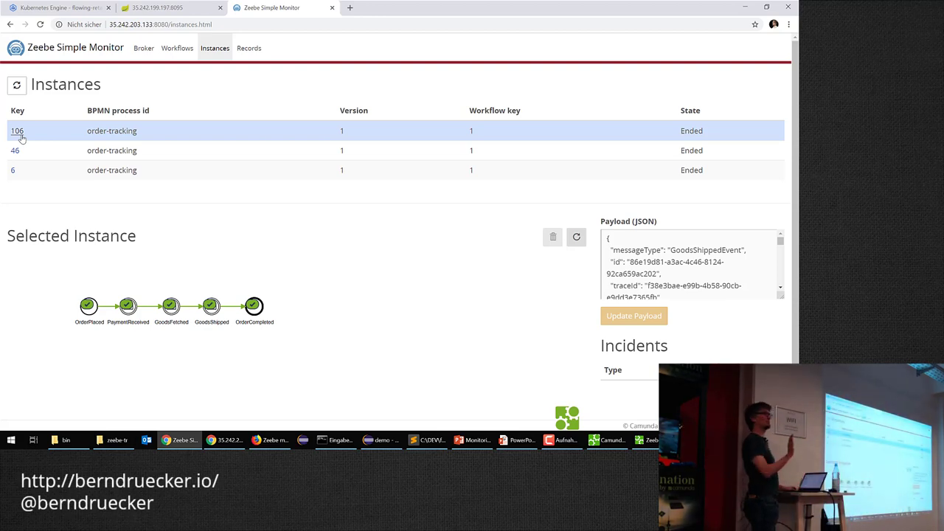
Step: Switch to the PowerPoint slide show and advance from the Demo architecture slide to the next one
key(alt+Tab)
key(alt+Tab)
key(alt+Tab)
key(alt+Tab)
key(alt+Tab)
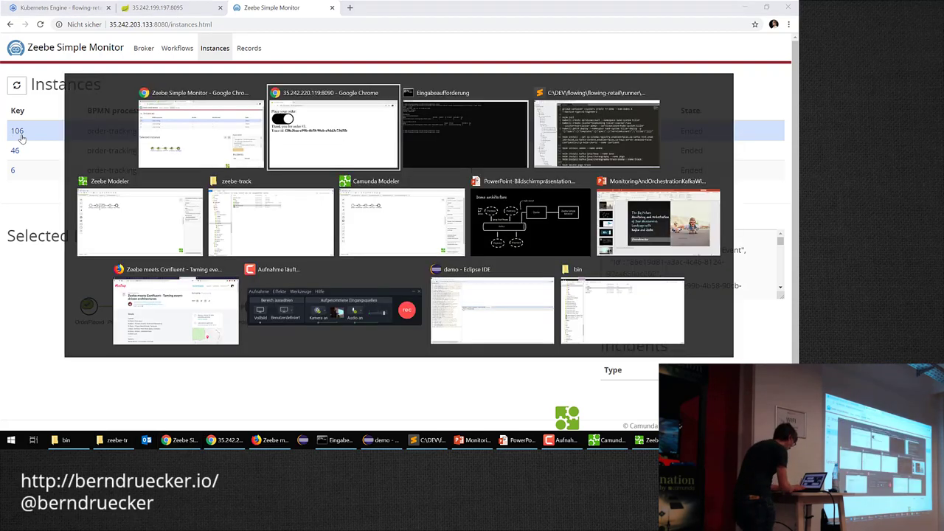
key(Tab)
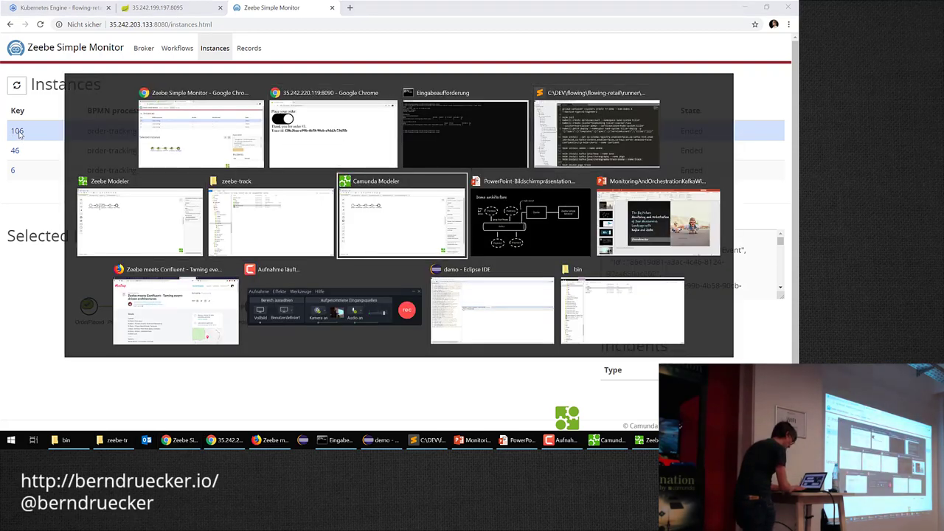
key(Tab)
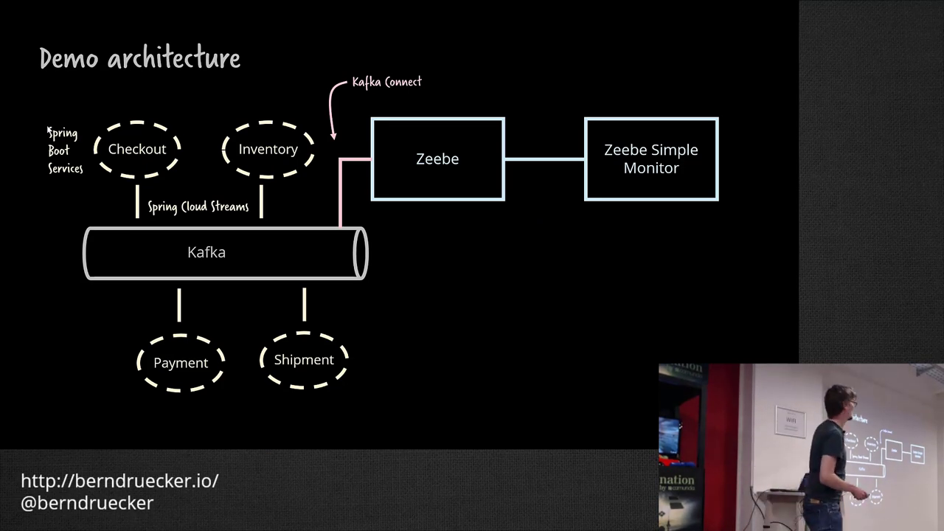
key(Right)
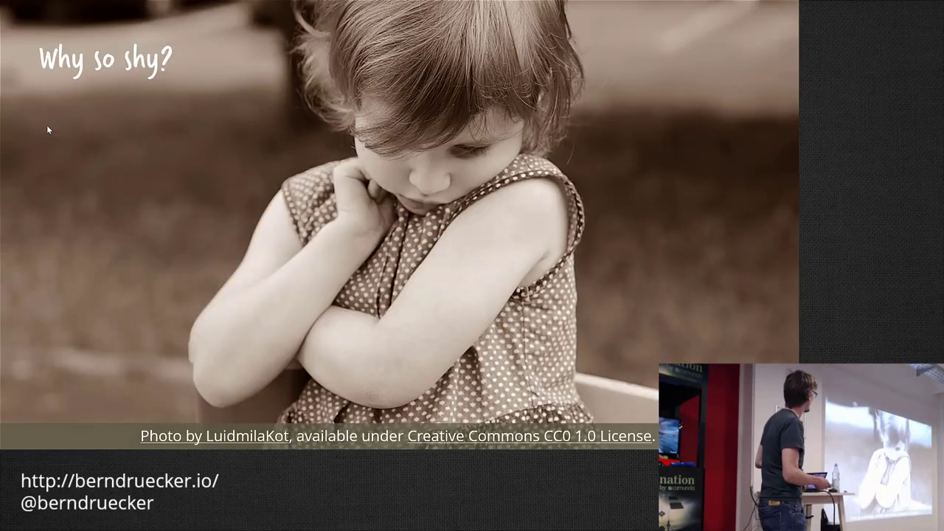